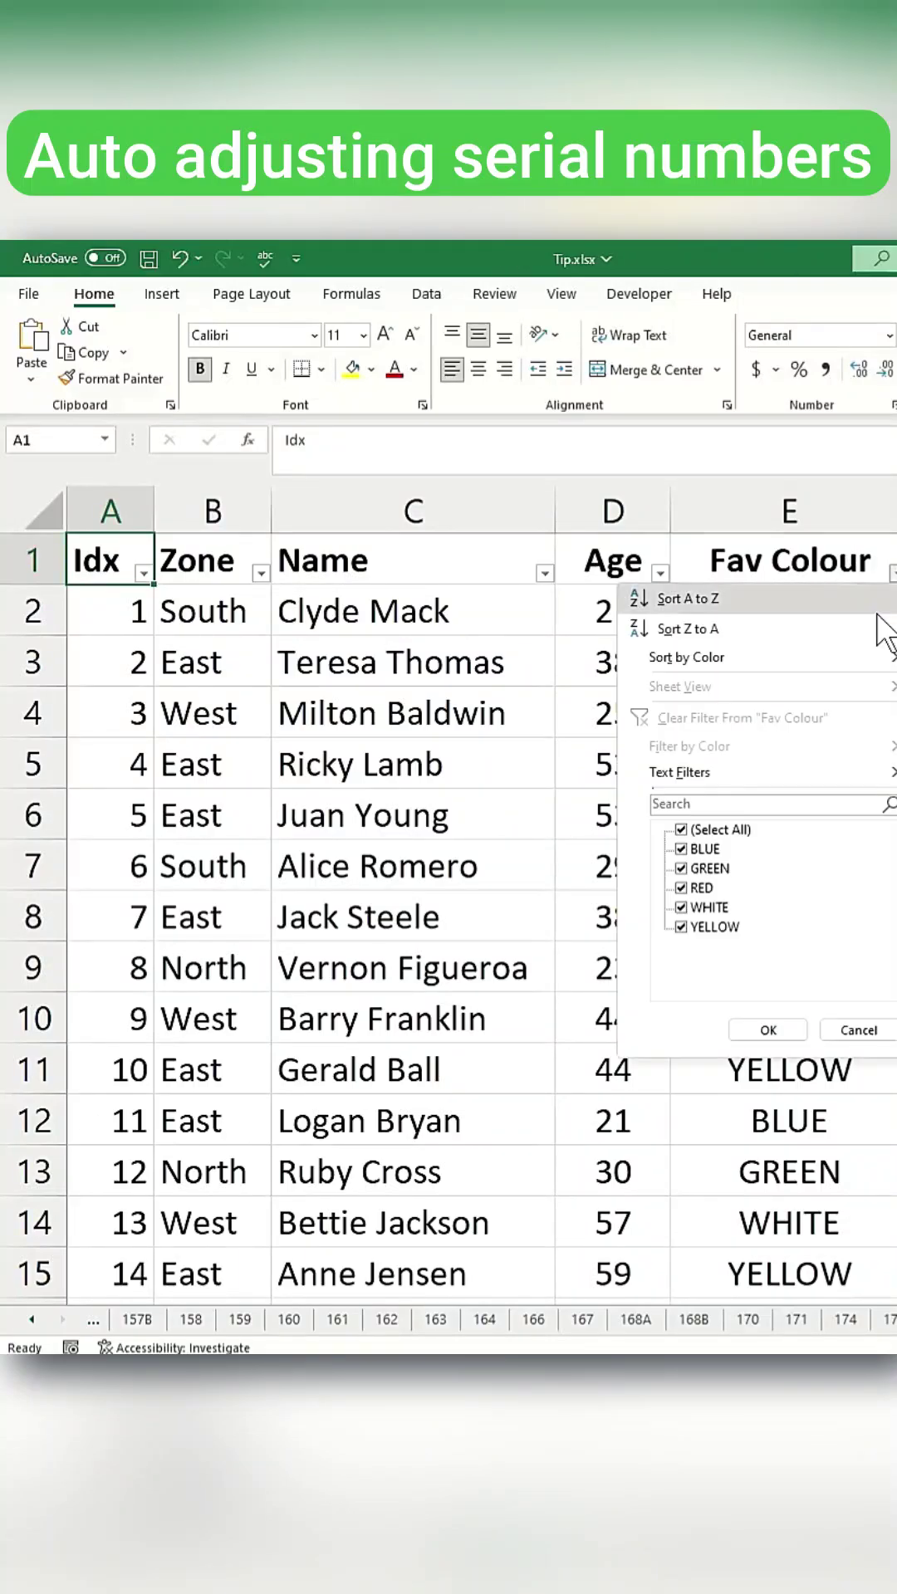
# Exclude WHITE from the Fav Colour filter and filter Zone to North and West.
pyautogui.click(701, 867)
pyautogui.click(706, 907)
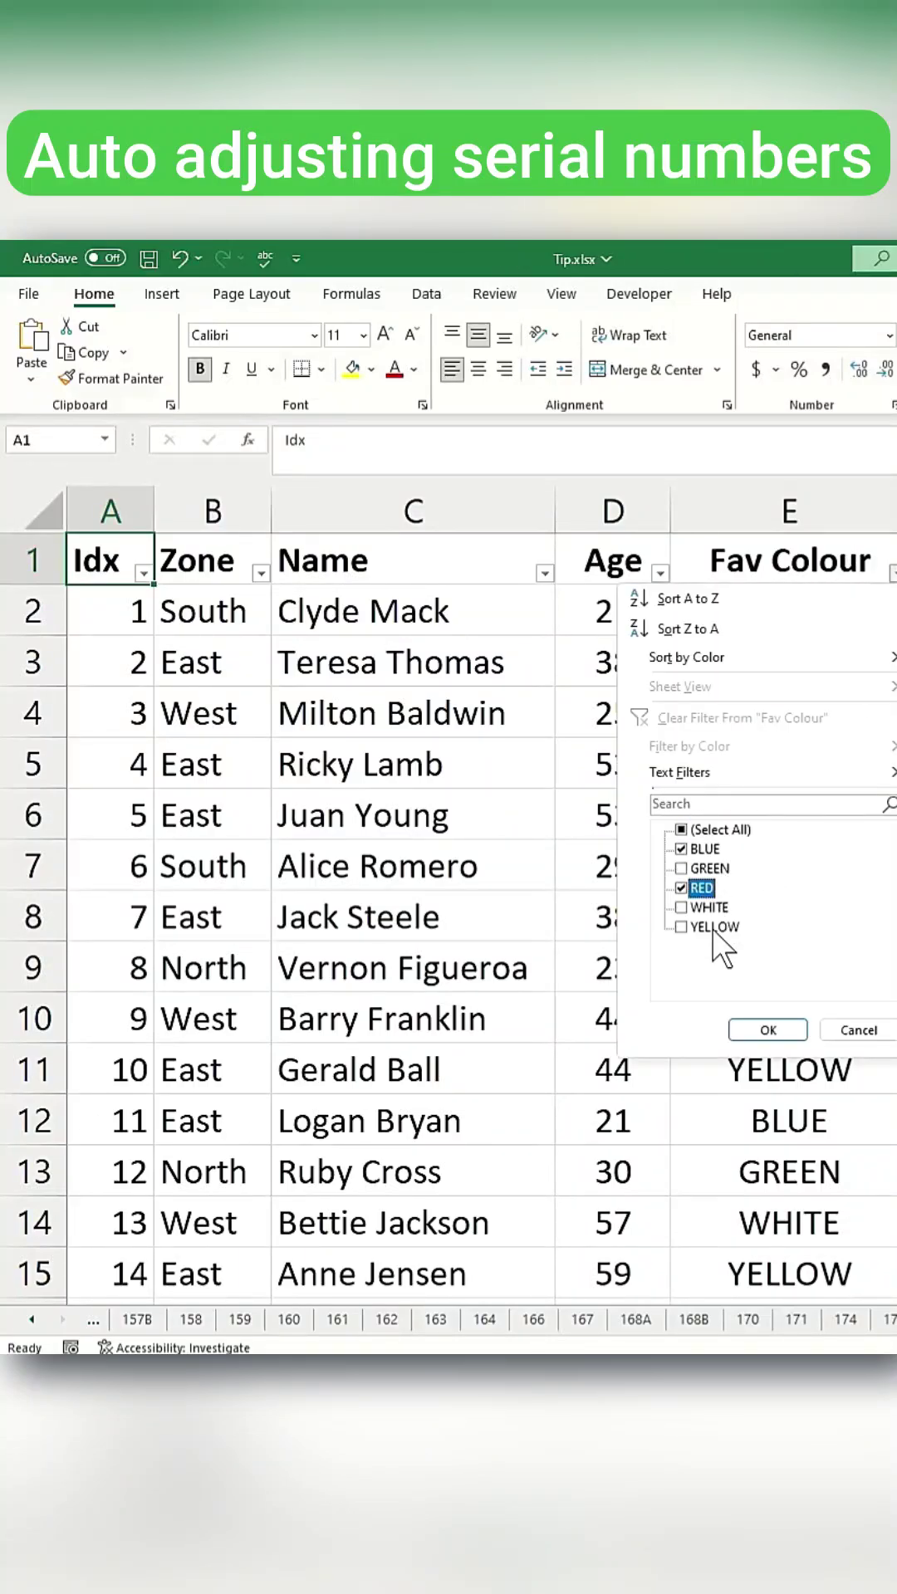
pyautogui.click(769, 1031)
pyautogui.click(261, 573)
pyautogui.click(65, 849)
pyautogui.click(66, 888)
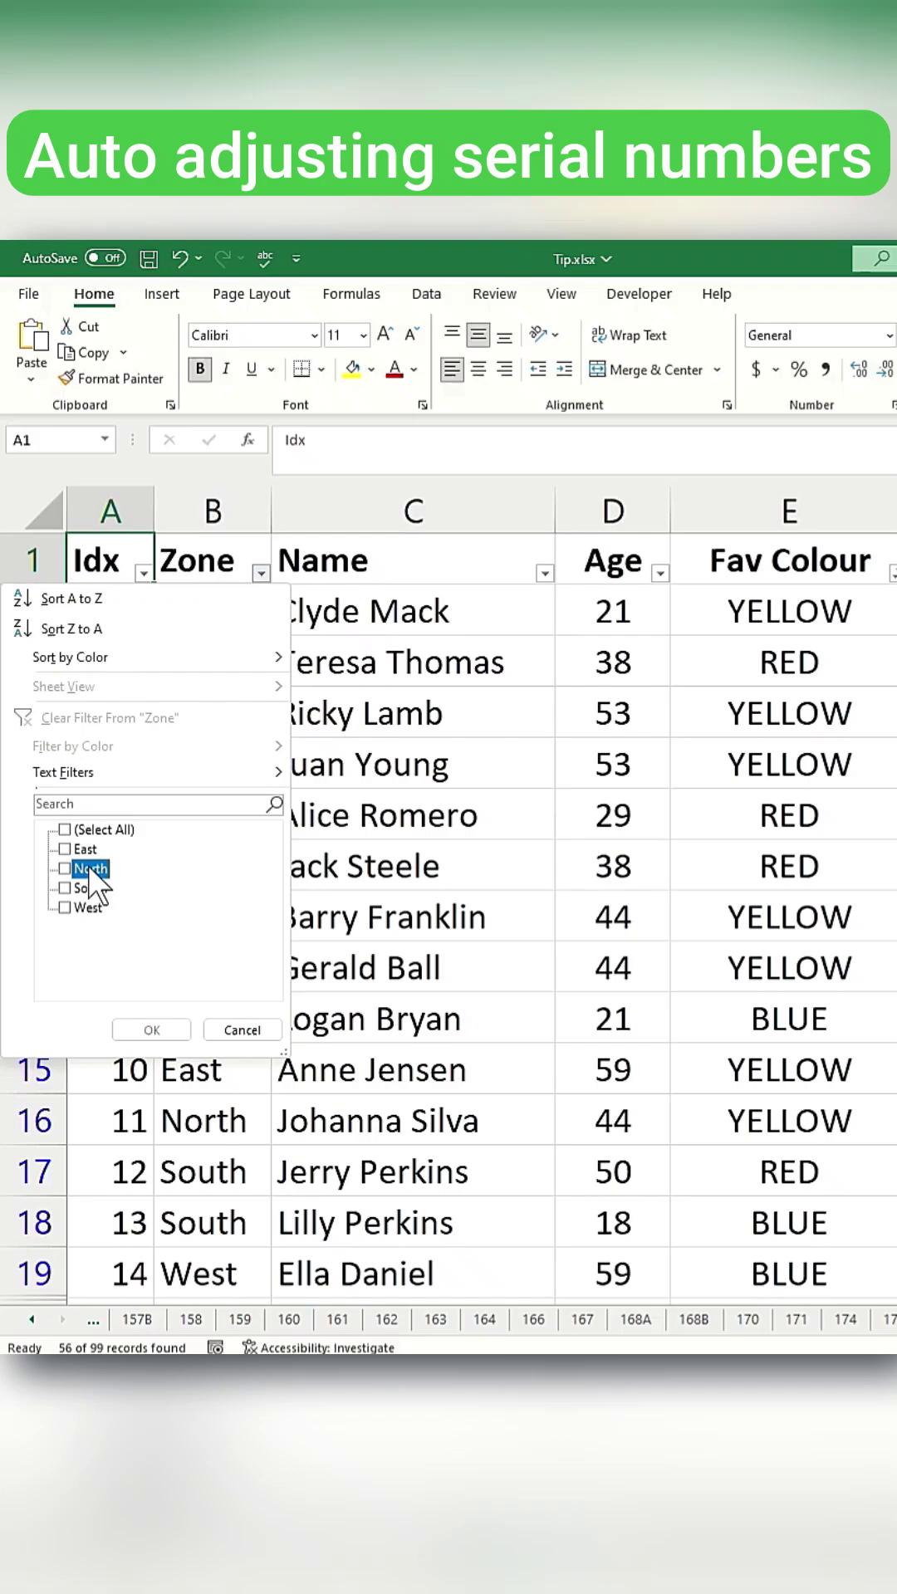
pyautogui.click(152, 1030)
# Hide rows 24–73 to see Idx renumber 1–7, then remove all filters with Ctrl+Shift+L.
pyautogui.click(78, 715)
pyautogui.scroll(-2, 78, 843)
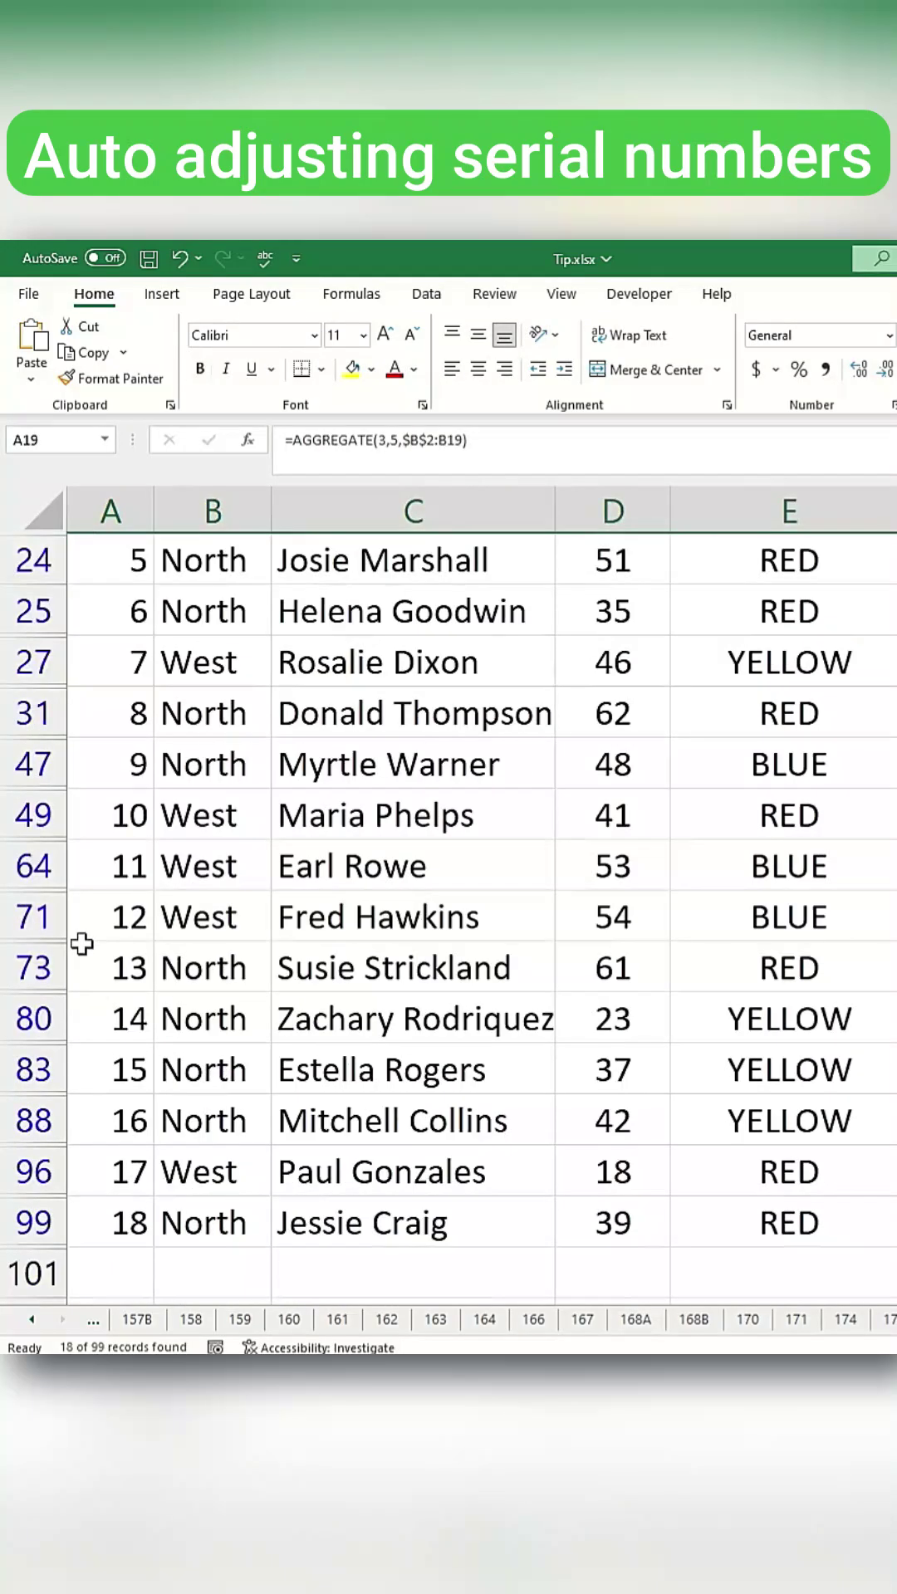
pyautogui.moveTo(58, 963); pyautogui.dragTo(58, 963)
pyautogui.hotkey('ctrl', '-')
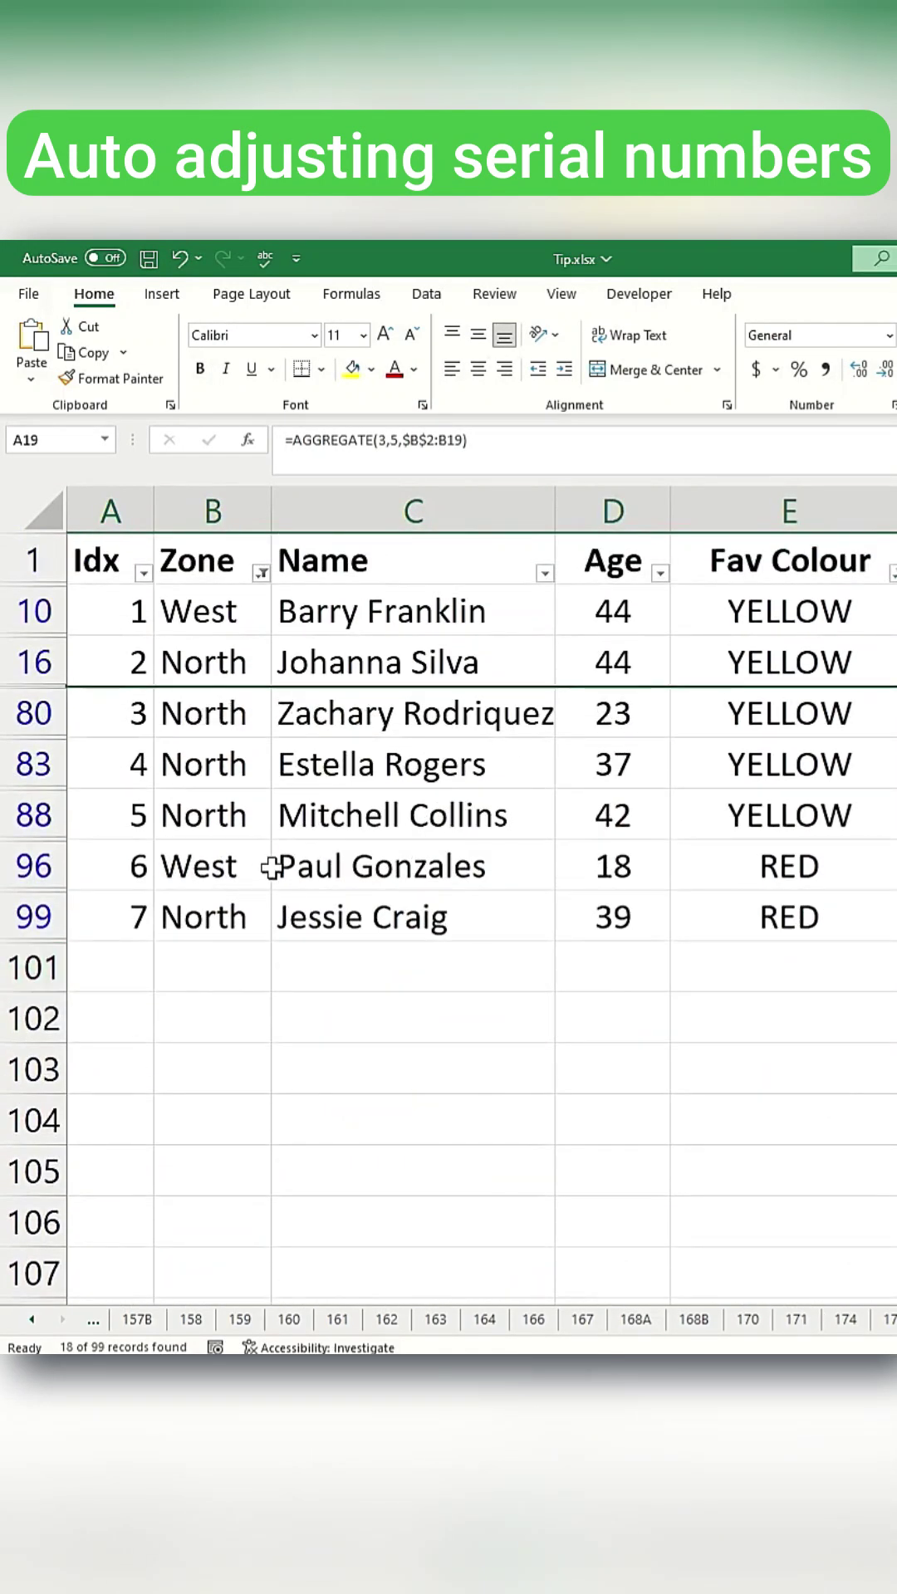
pyautogui.click(278, 866)
pyautogui.moveTo(83, 611); pyautogui.dragTo(108, 916)
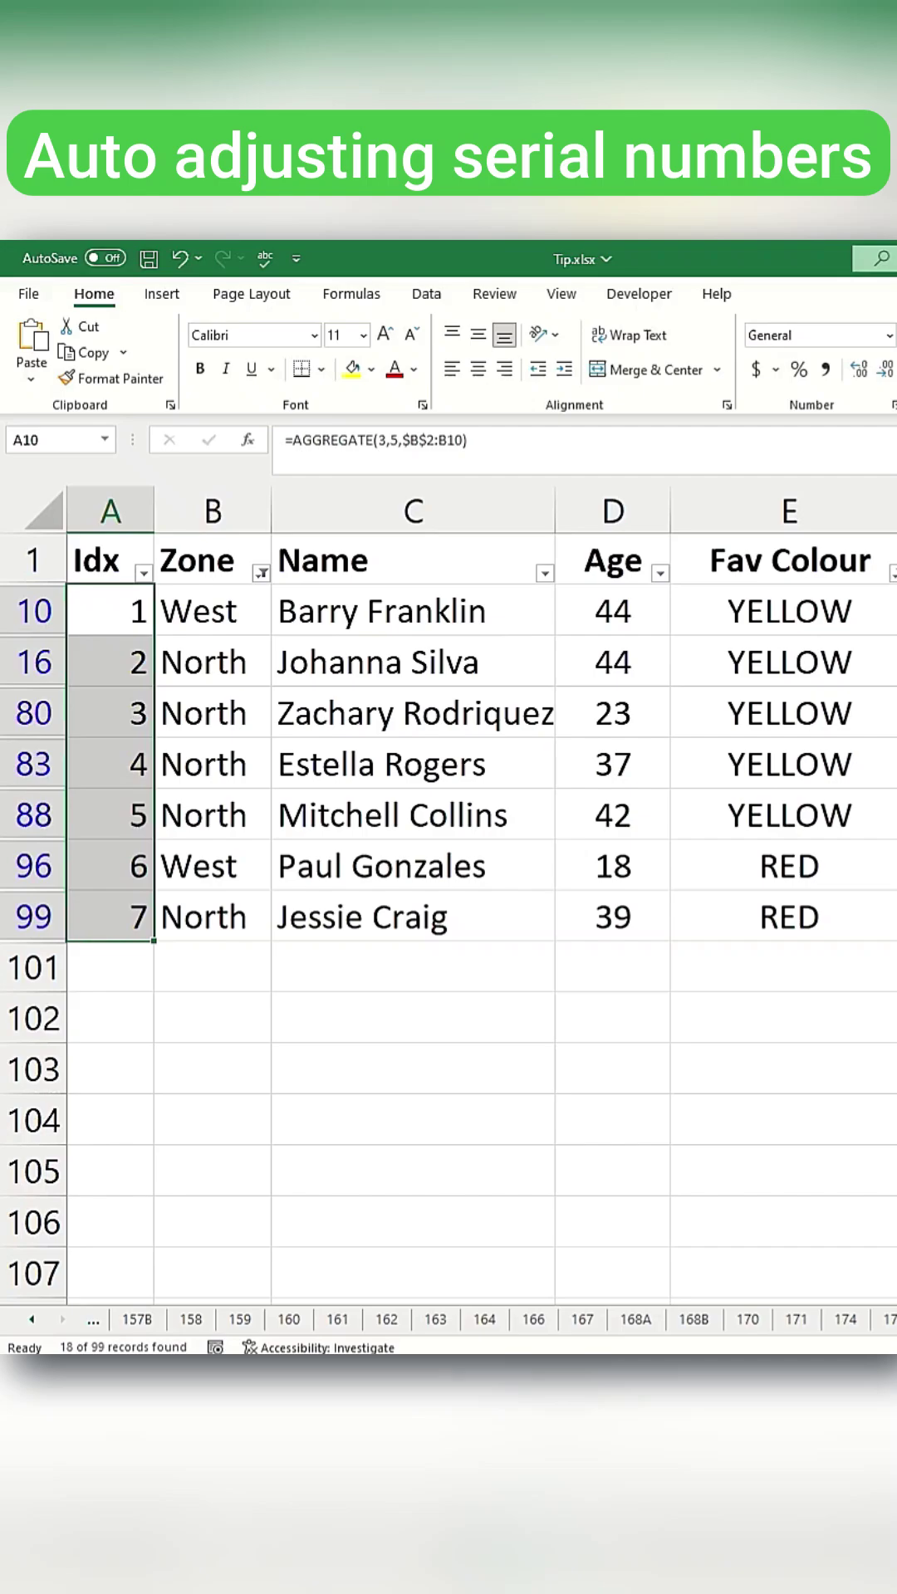
pyautogui.click(892, 917)
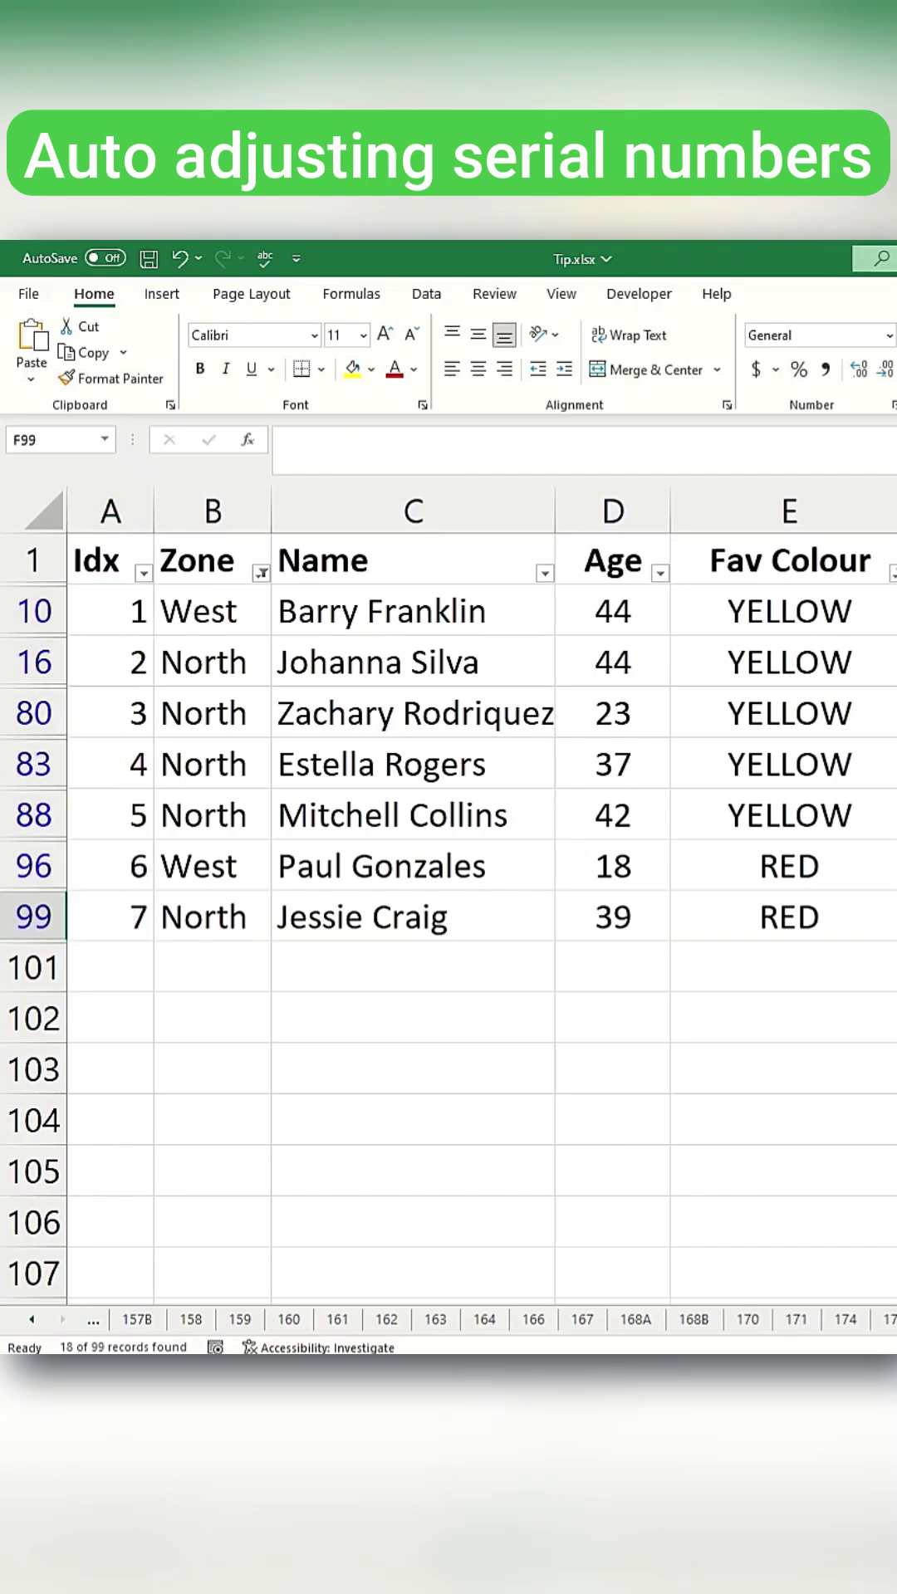
pyautogui.click(124, 581)
pyautogui.hotkey('ctrl', 'shift', 'l')
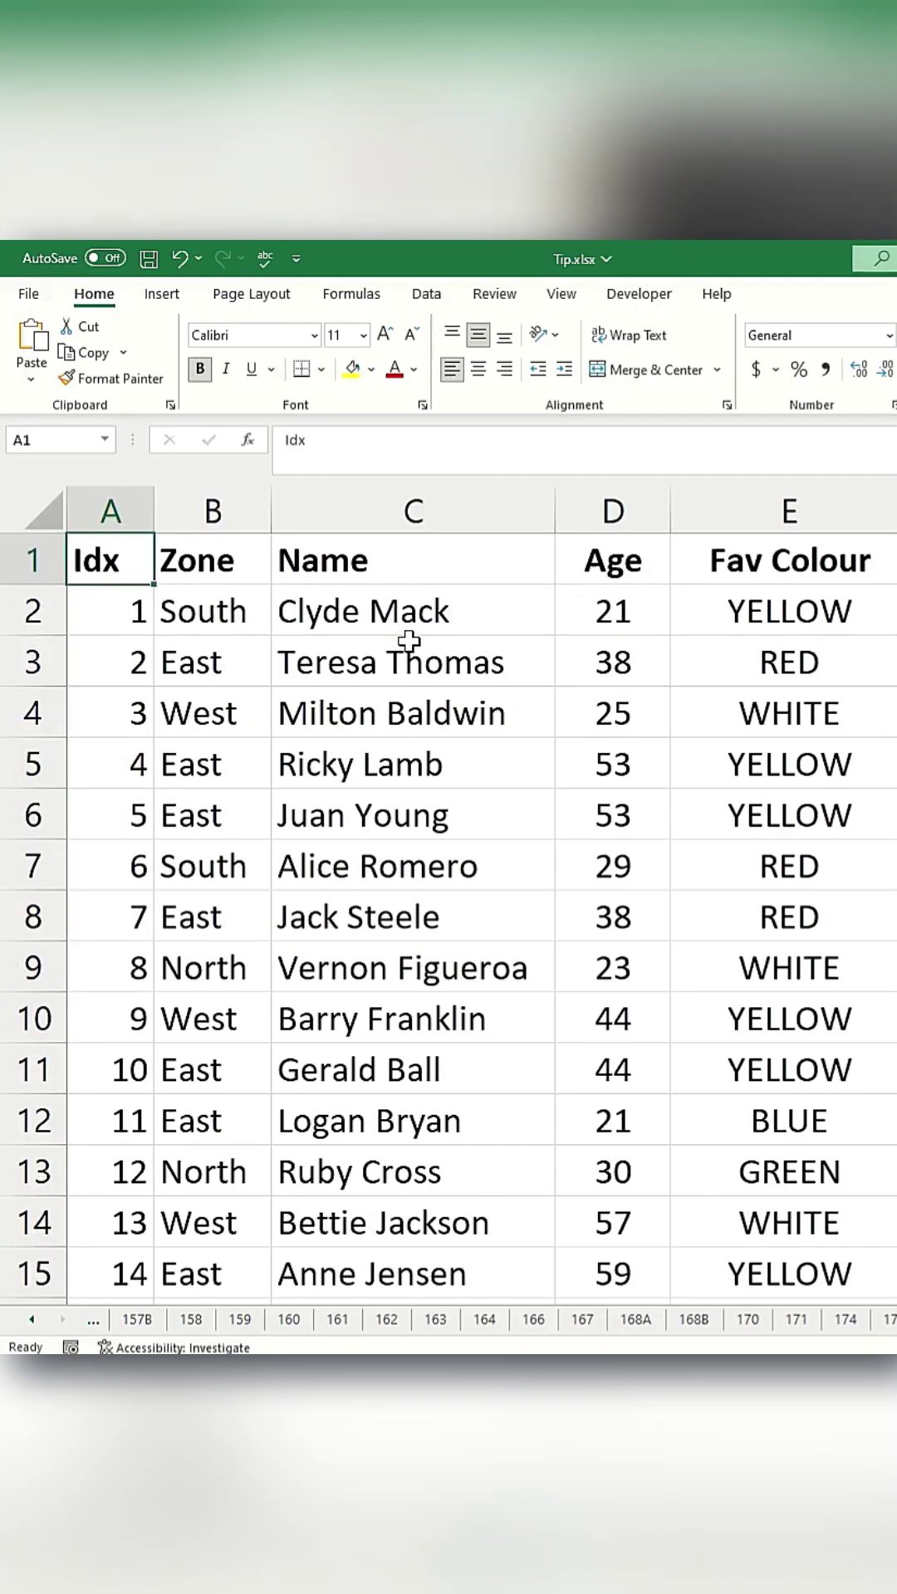
# Re-enable AutoFilter dropdowns on the header row and select cell A2.
pyautogui.hotkey('ctrl', 'shift', 'l')
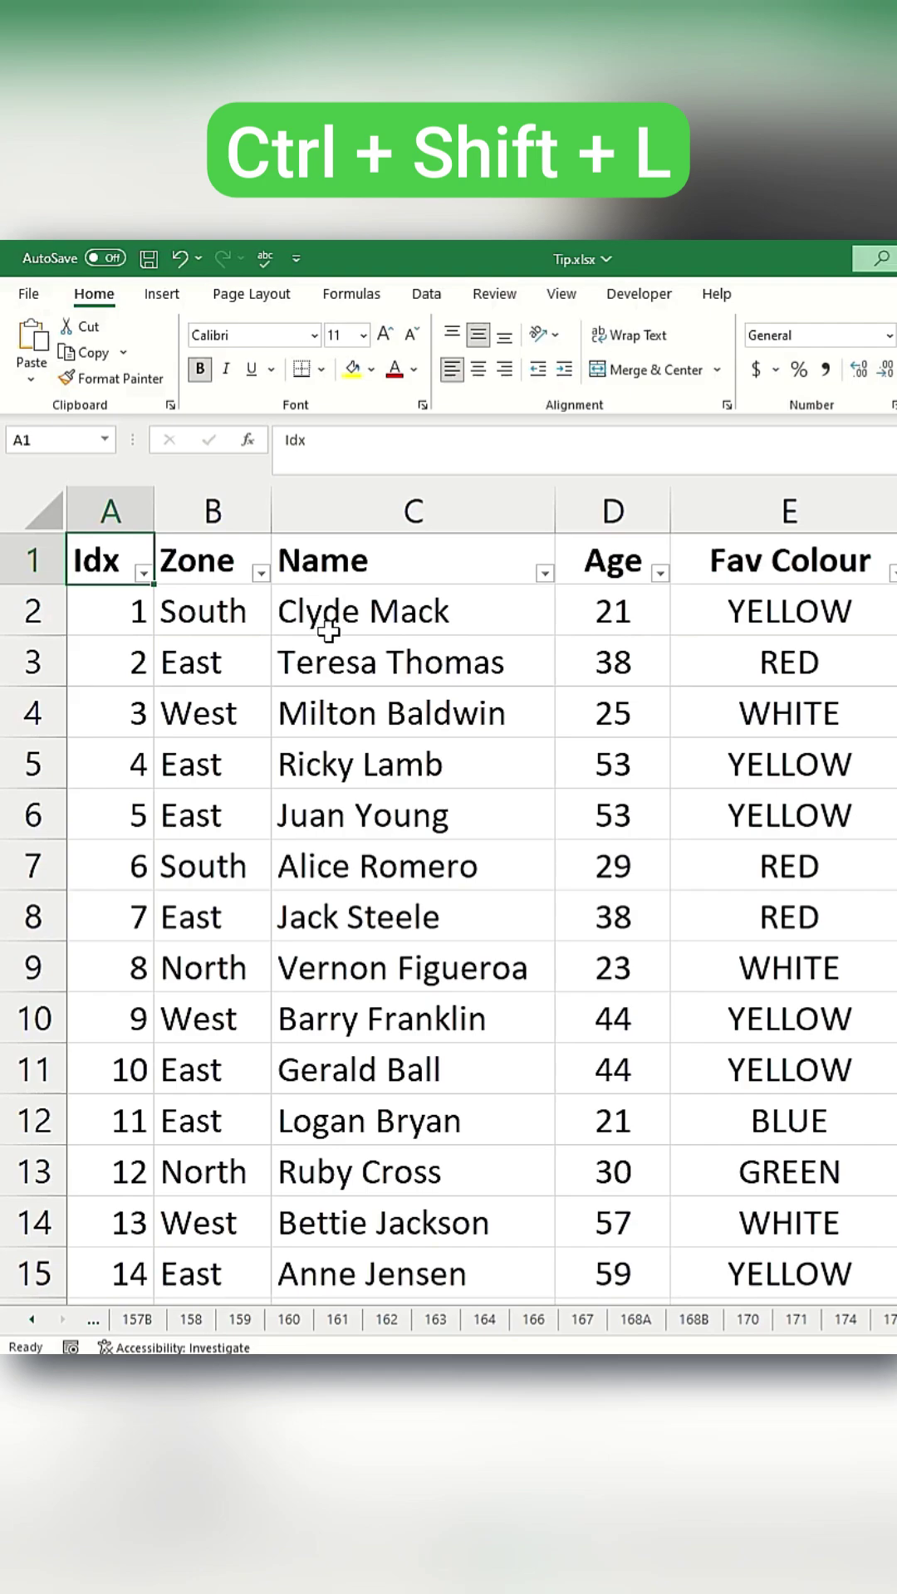
pyautogui.click(123, 611)
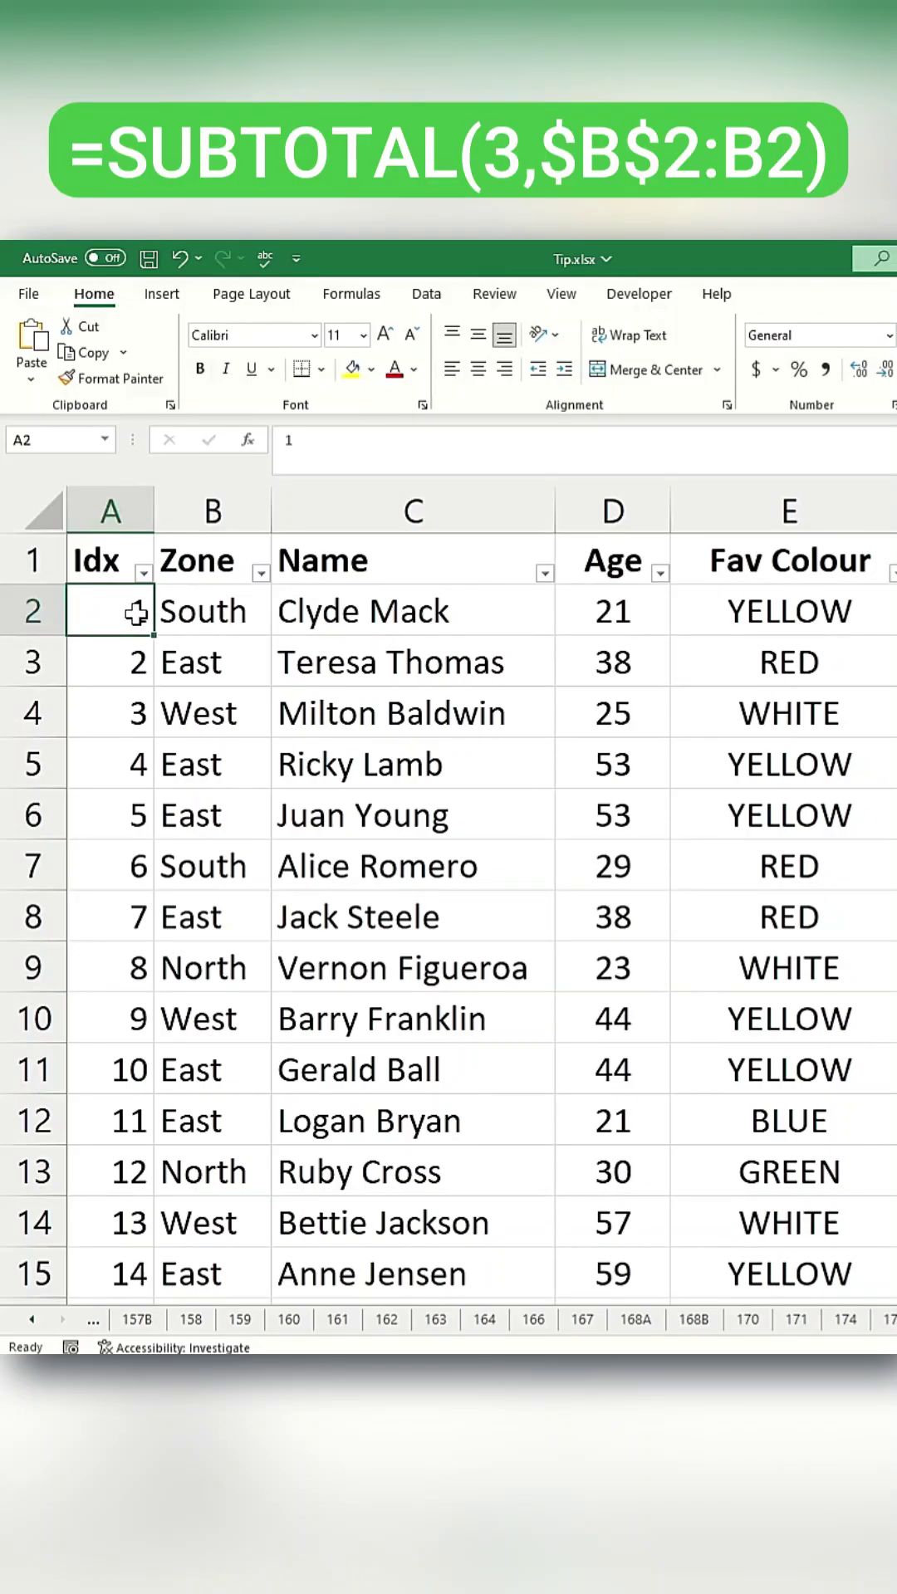
# Enter =SUBTOTAL(3,$B$2:B2) in A2 and fill it down the whole Idx column.
pyautogui.write('=SUB')
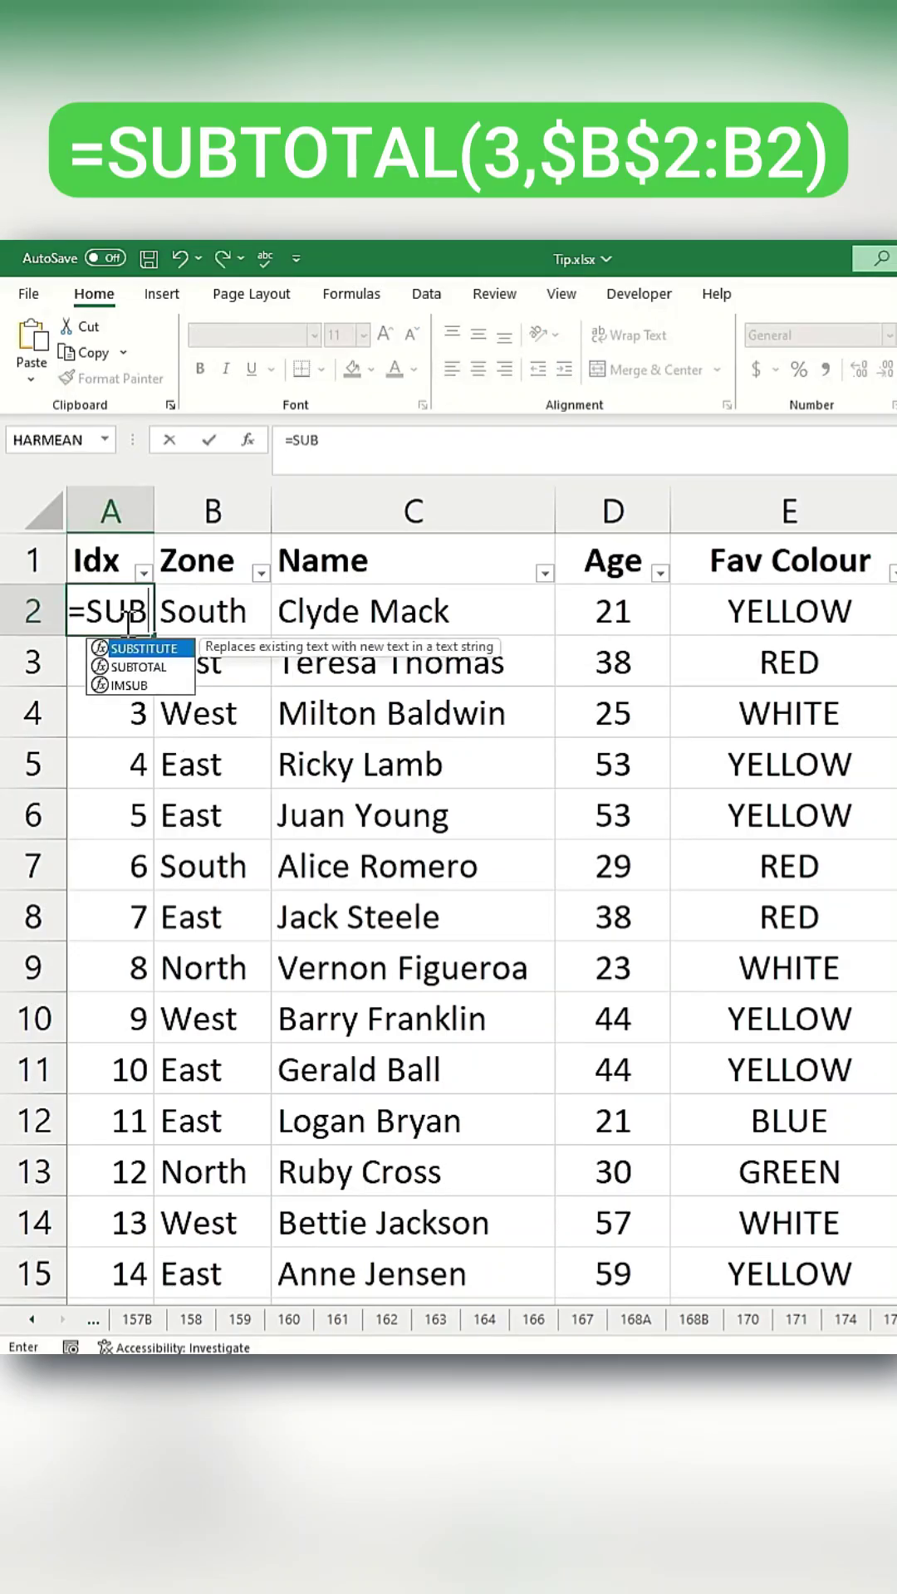
pyautogui.write('TOTAL(')
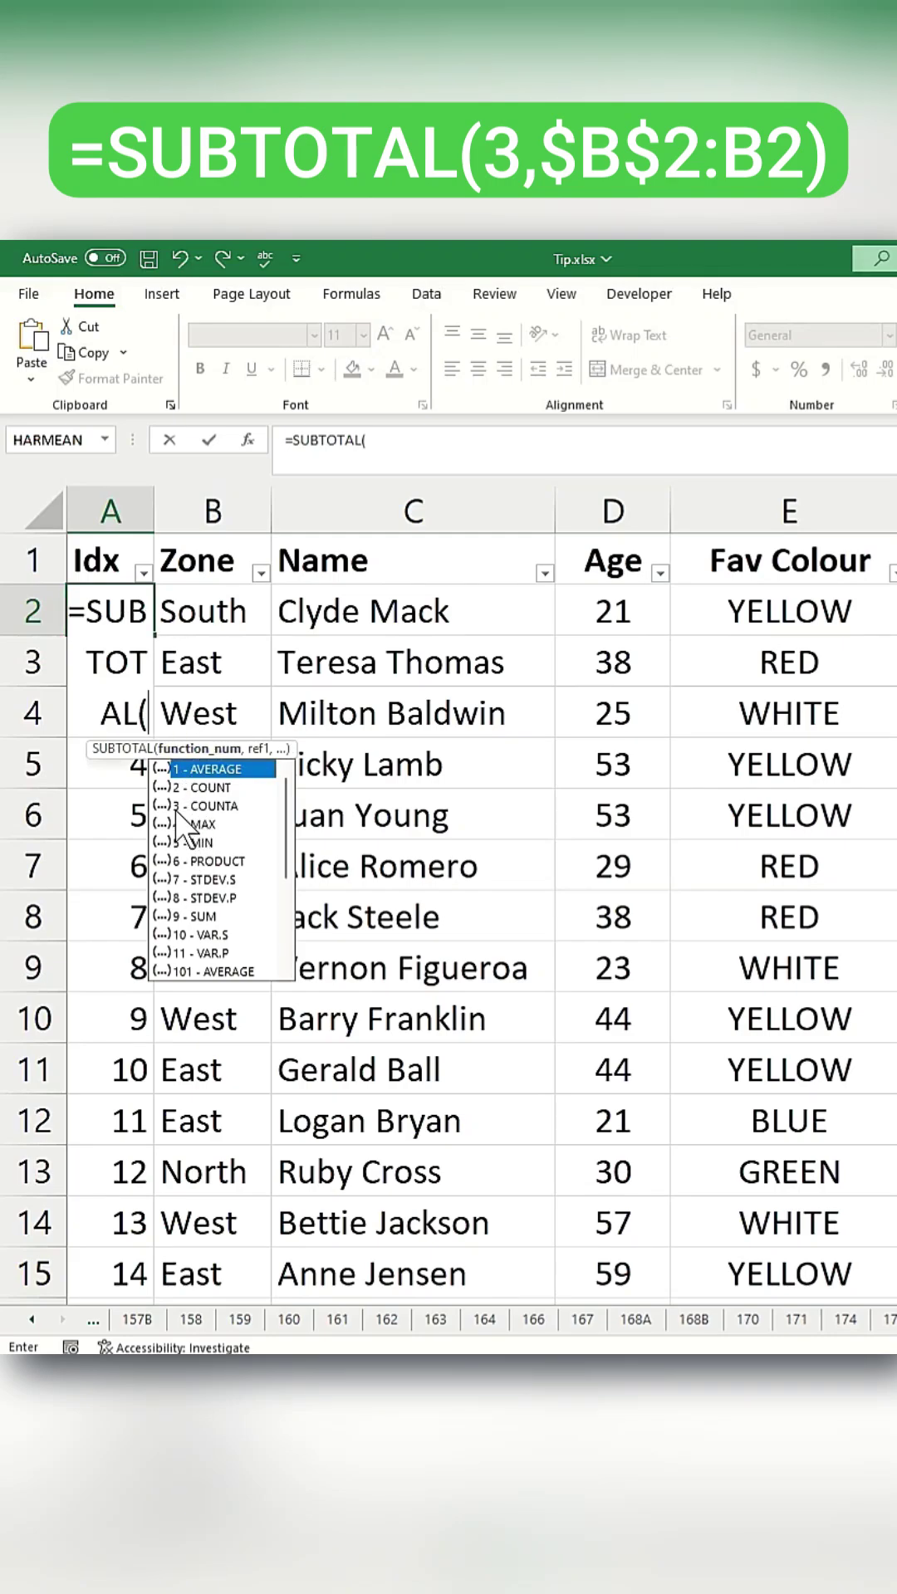
pyautogui.click(212, 806)
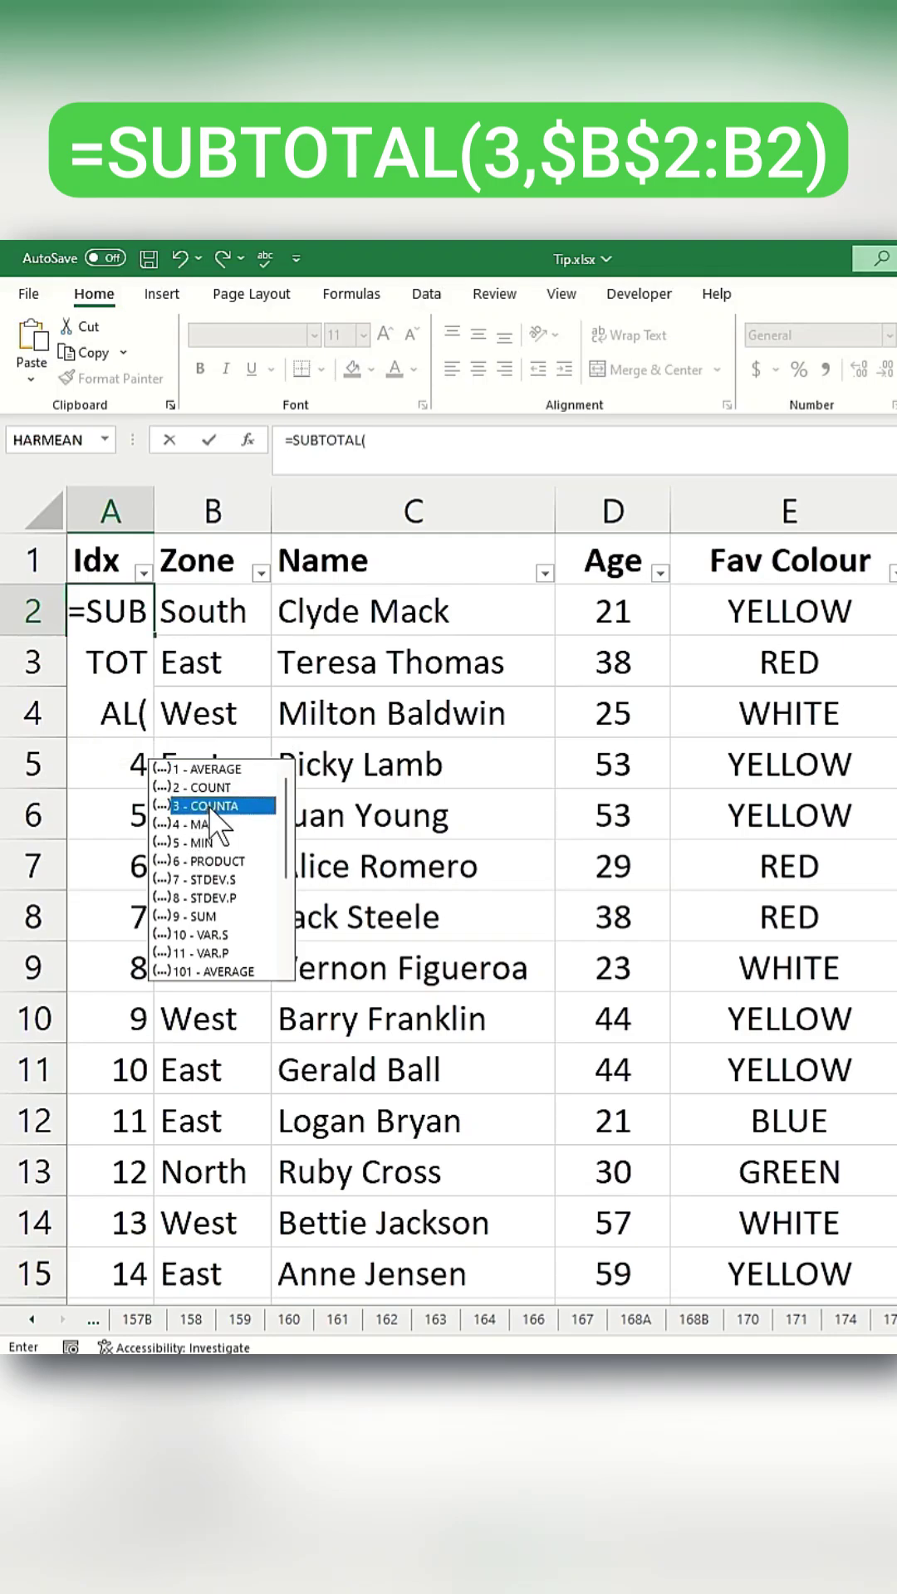
pyautogui.click(401, 451)
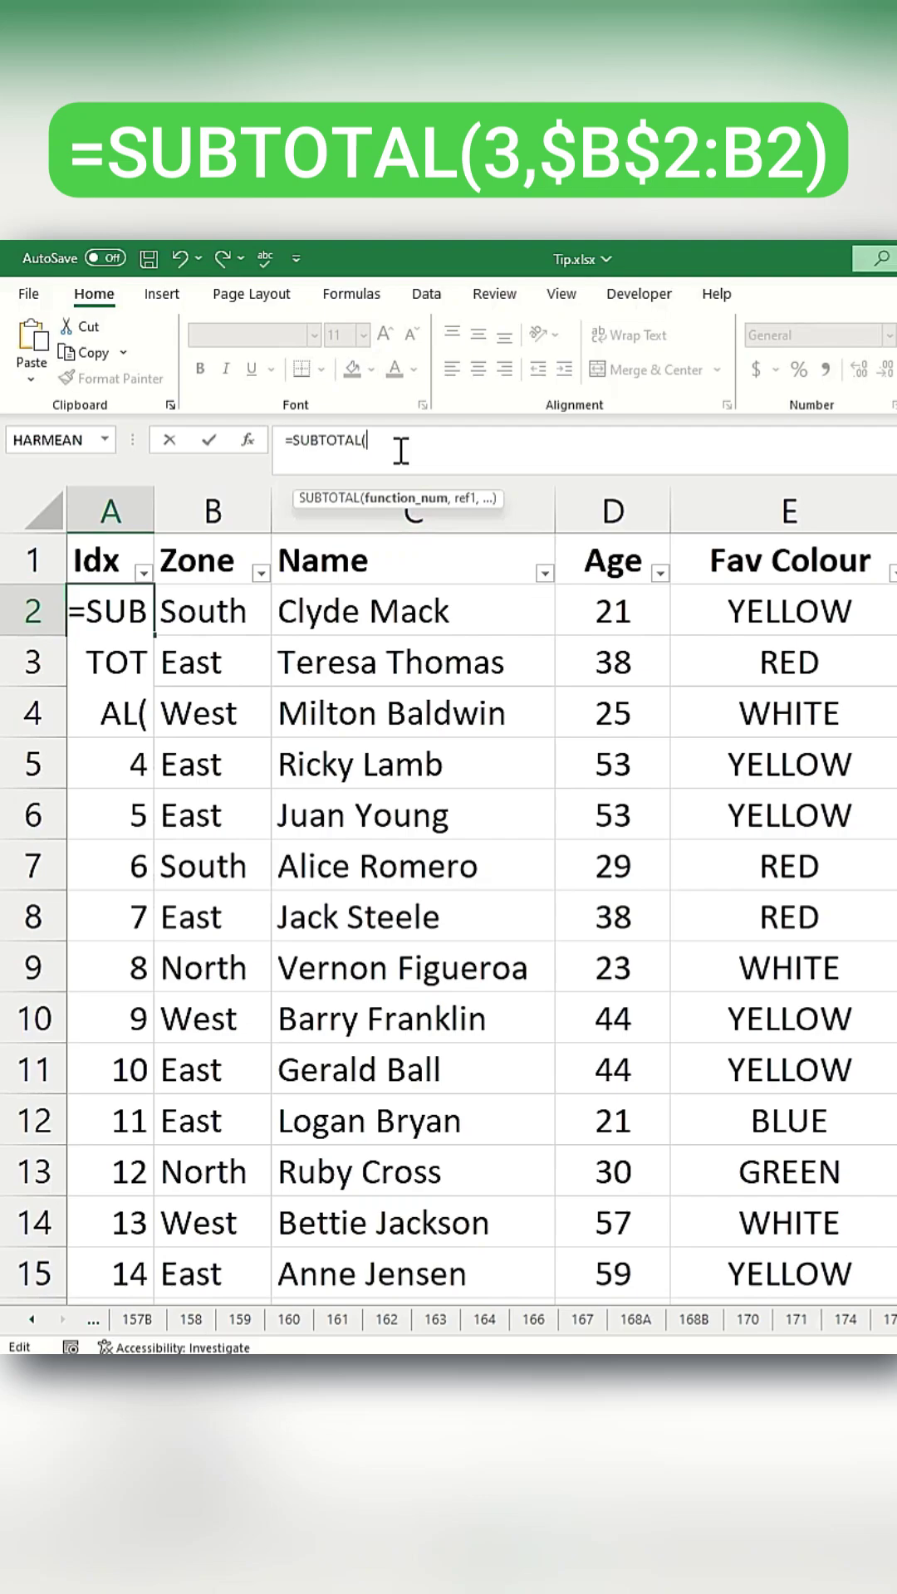
pyautogui.write('3,')
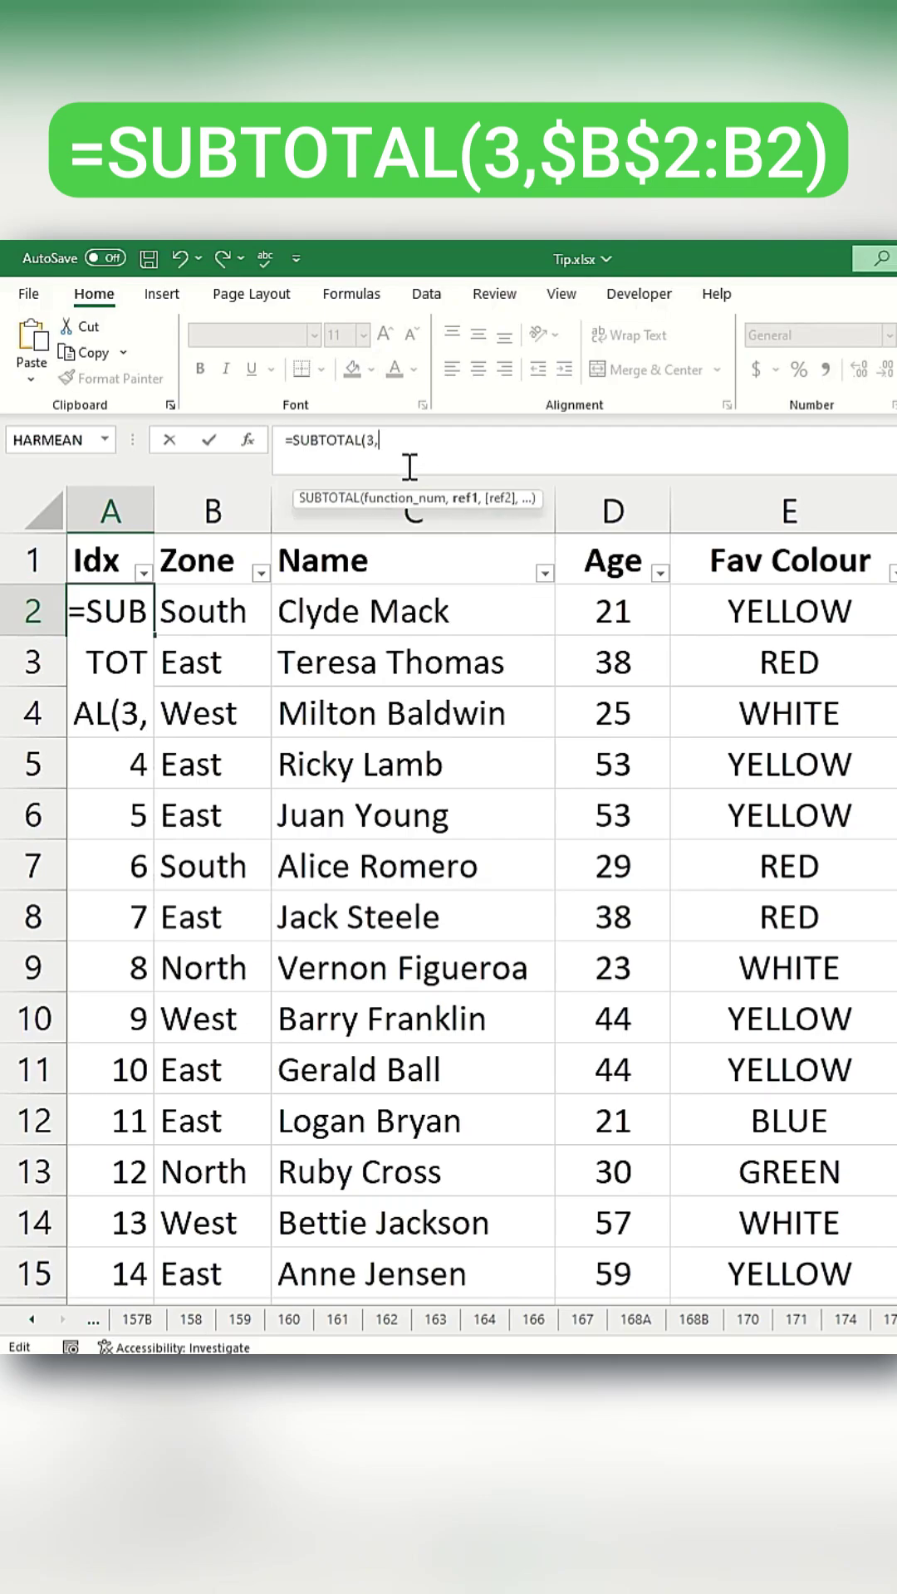
pyautogui.write('B2')
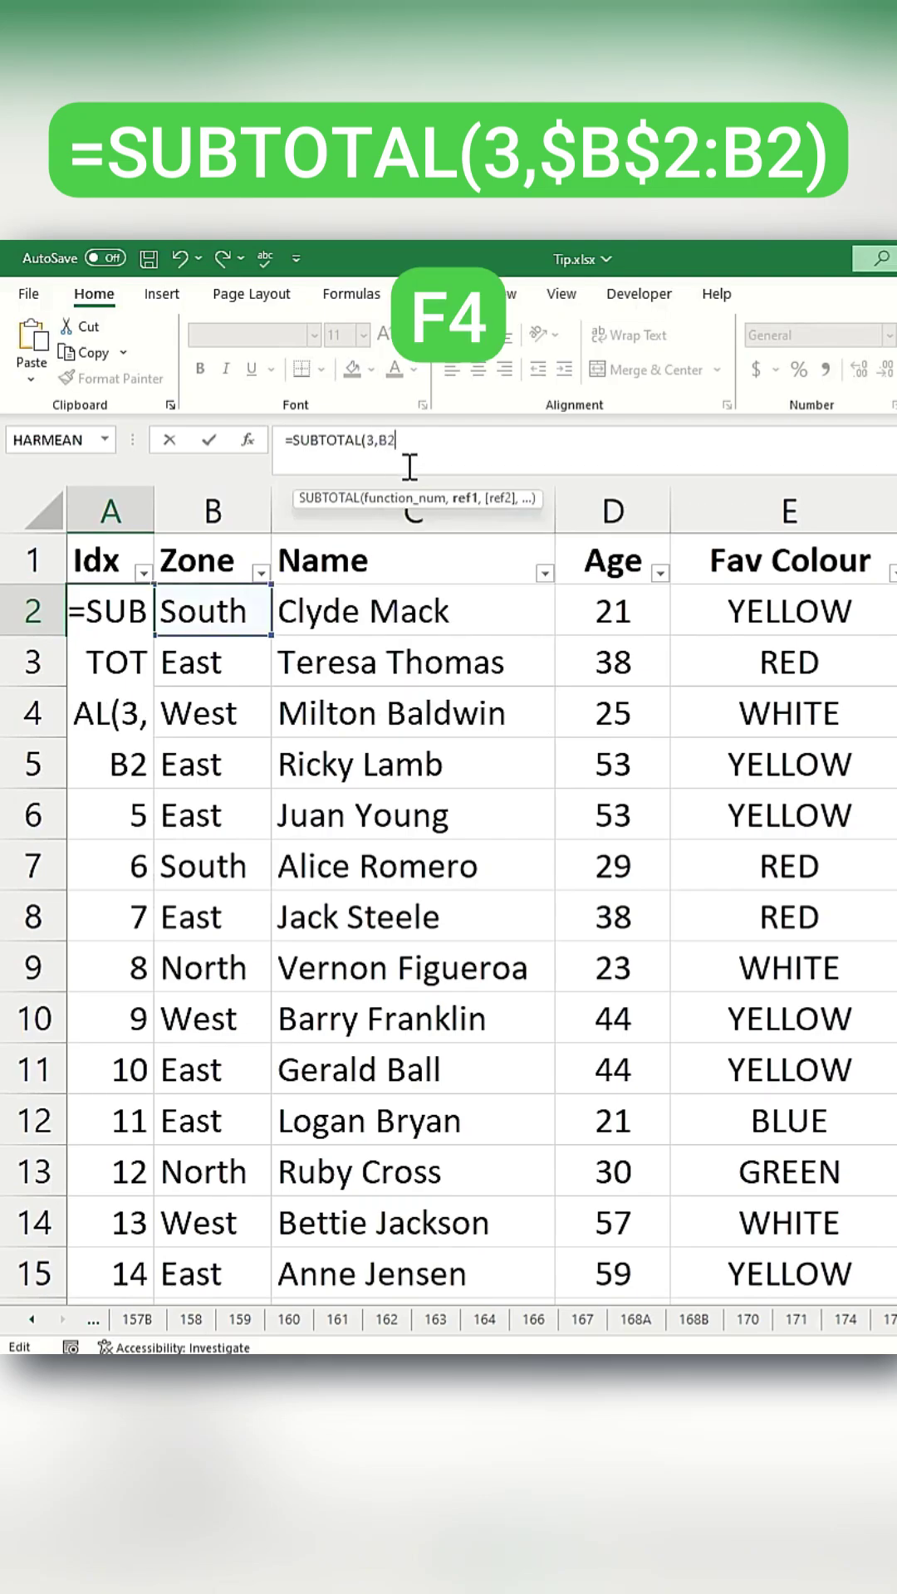
pyautogui.press('F4')
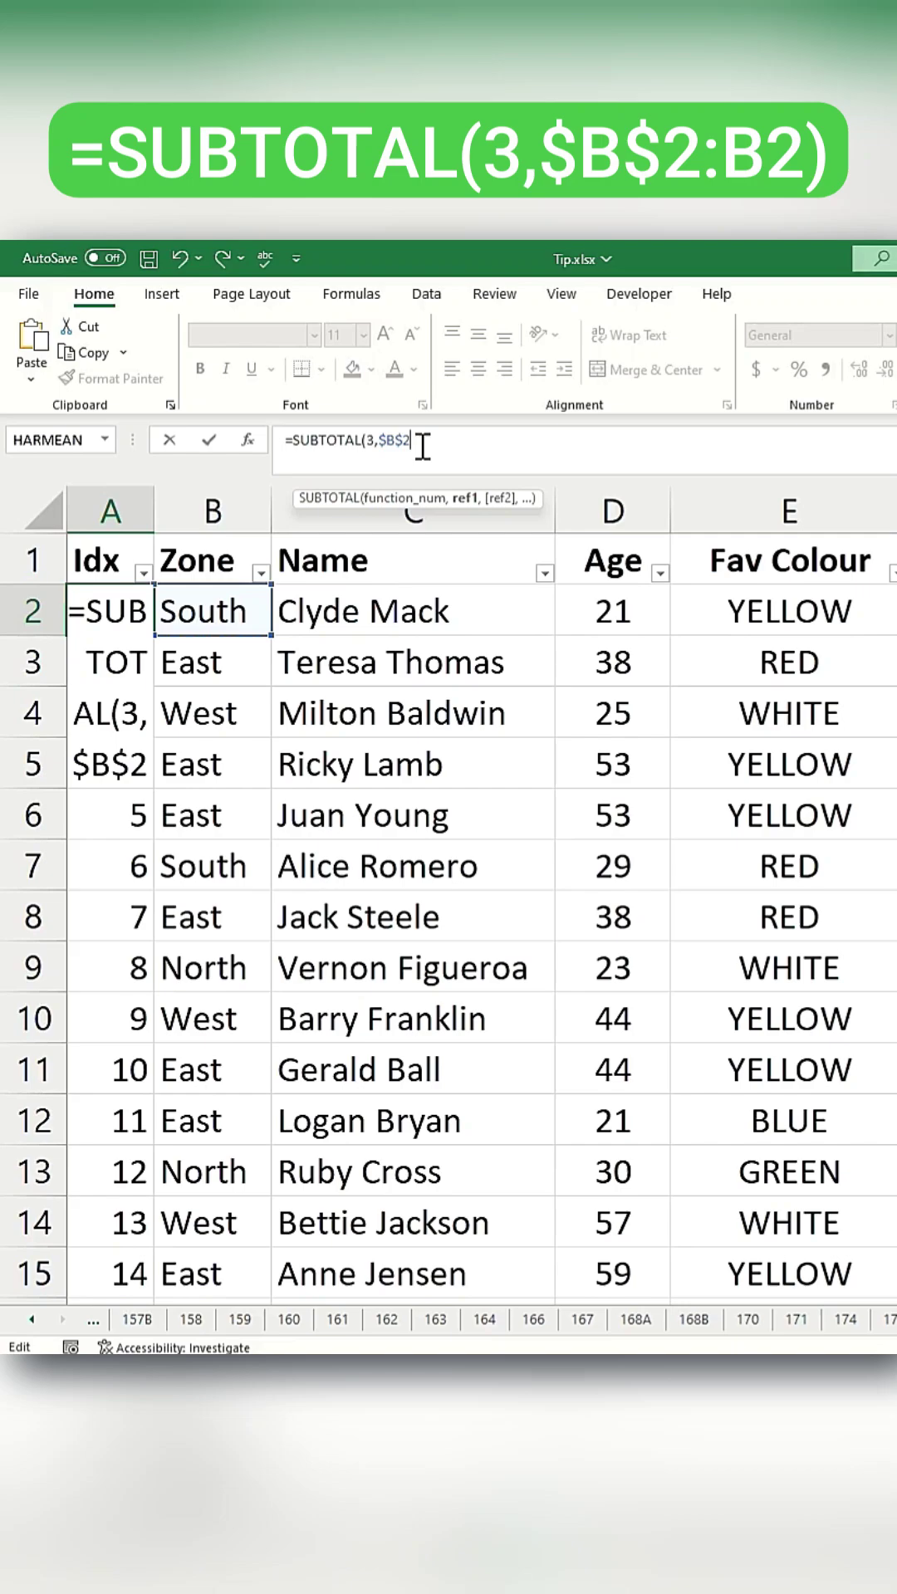
pyautogui.write(':B2')
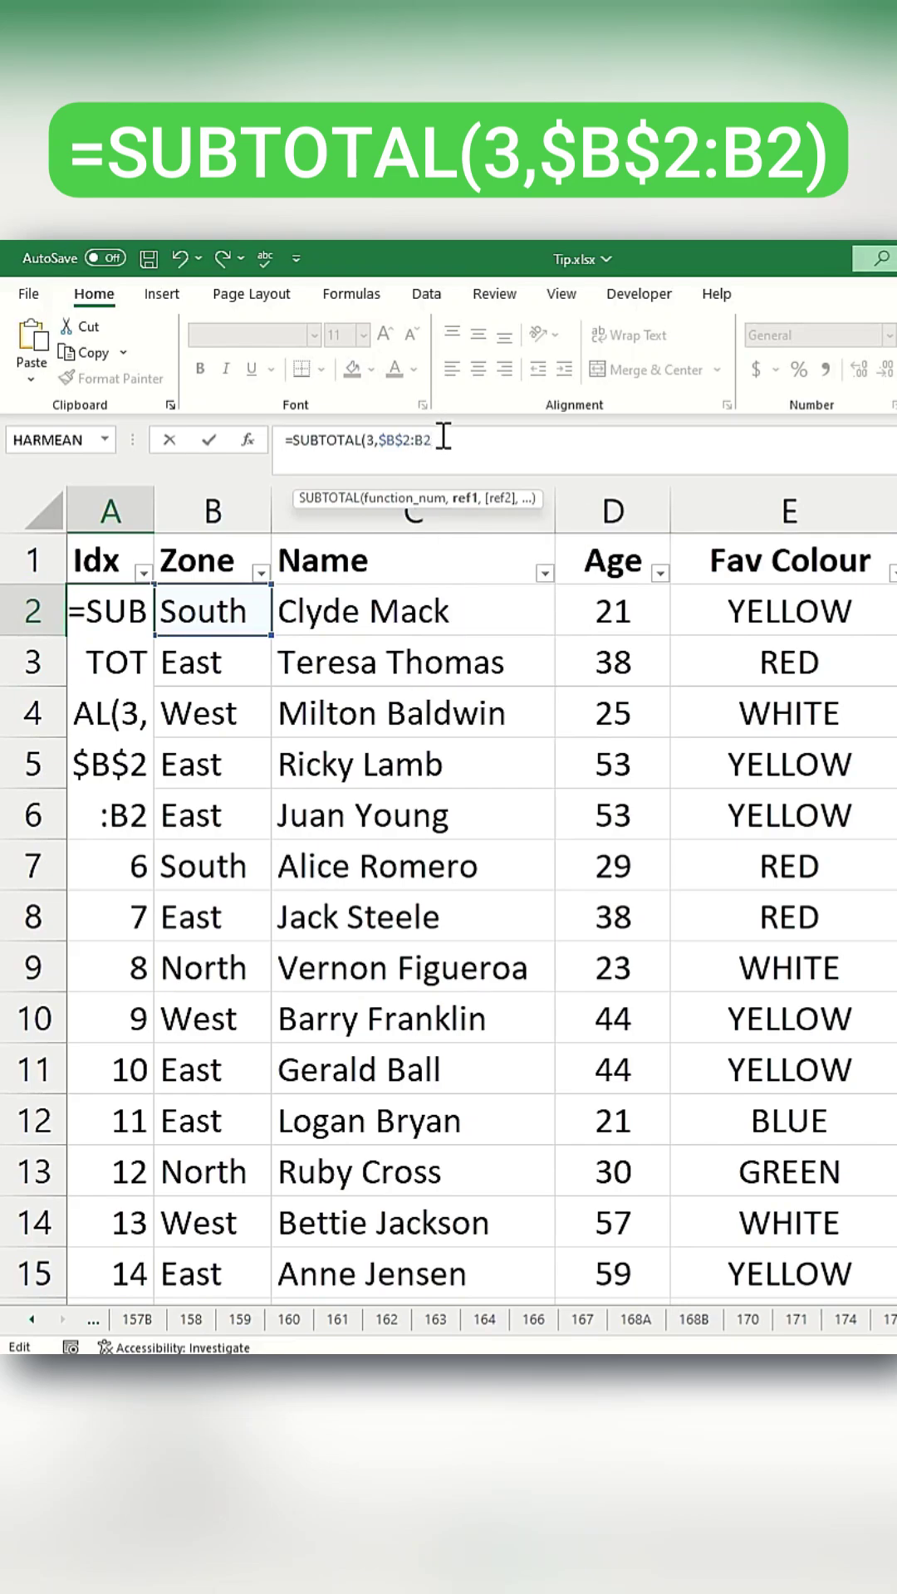
pyautogui.write(')')
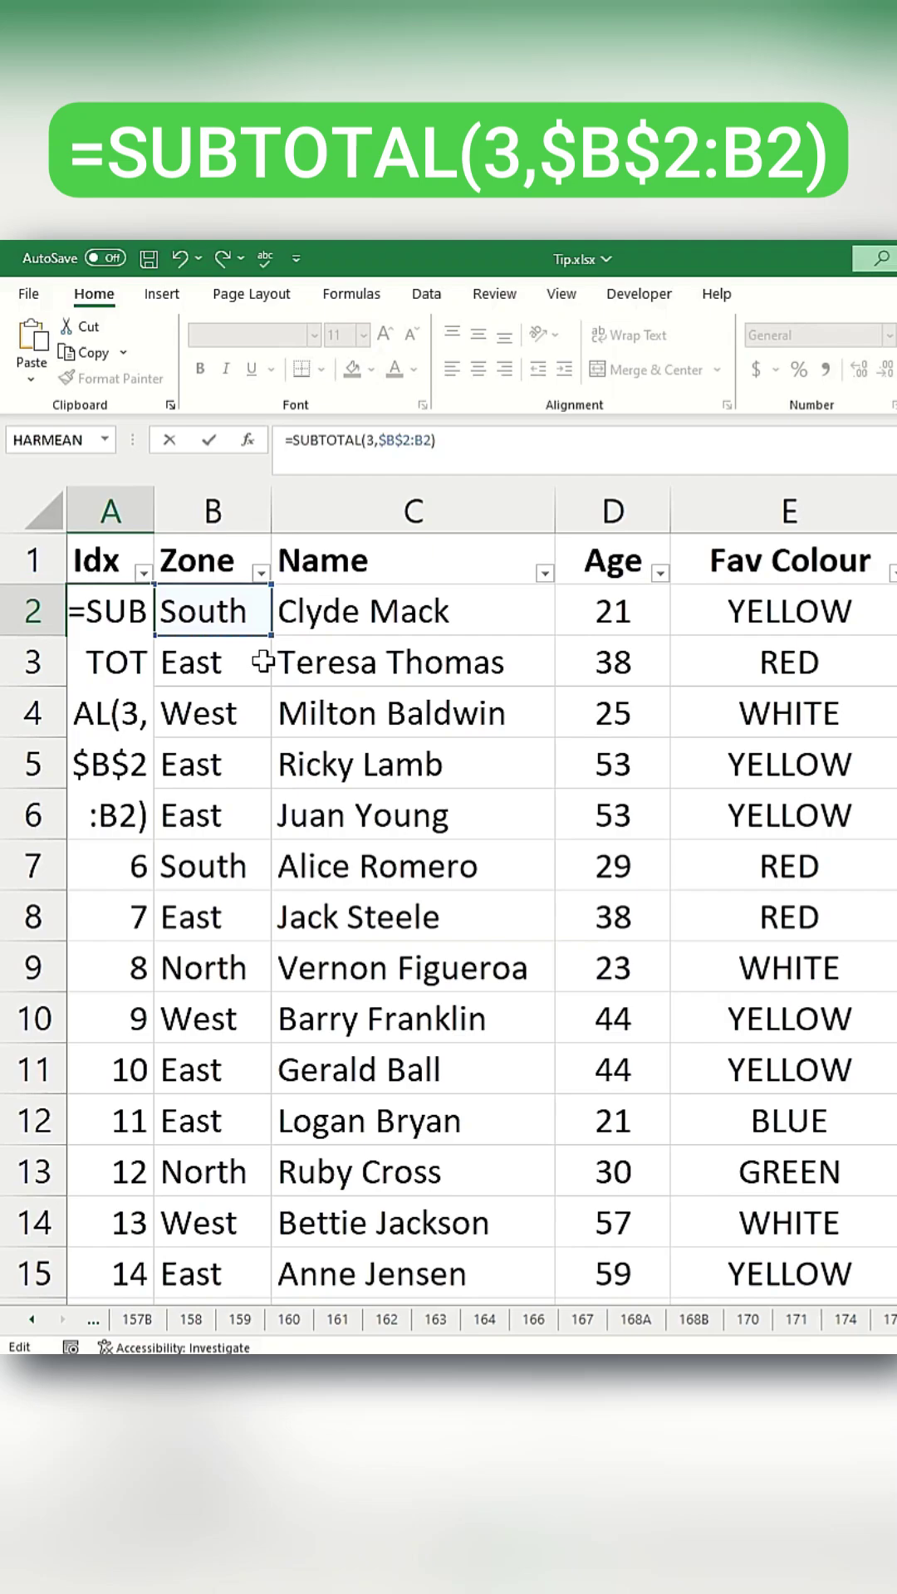
pyautogui.press('Return')
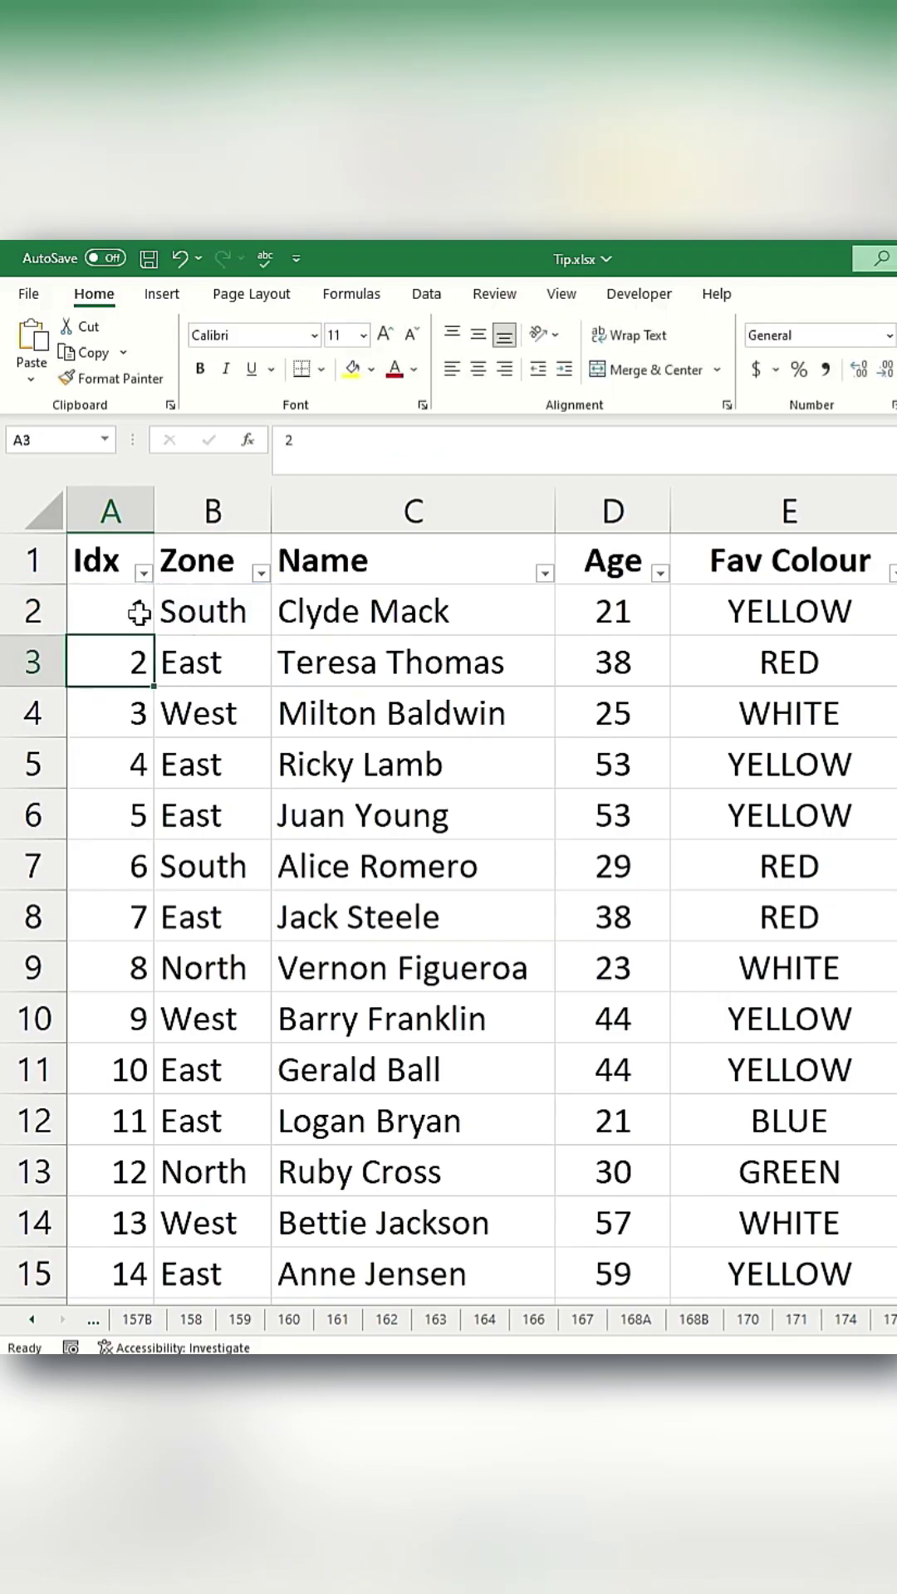
pyautogui.click(140, 614)
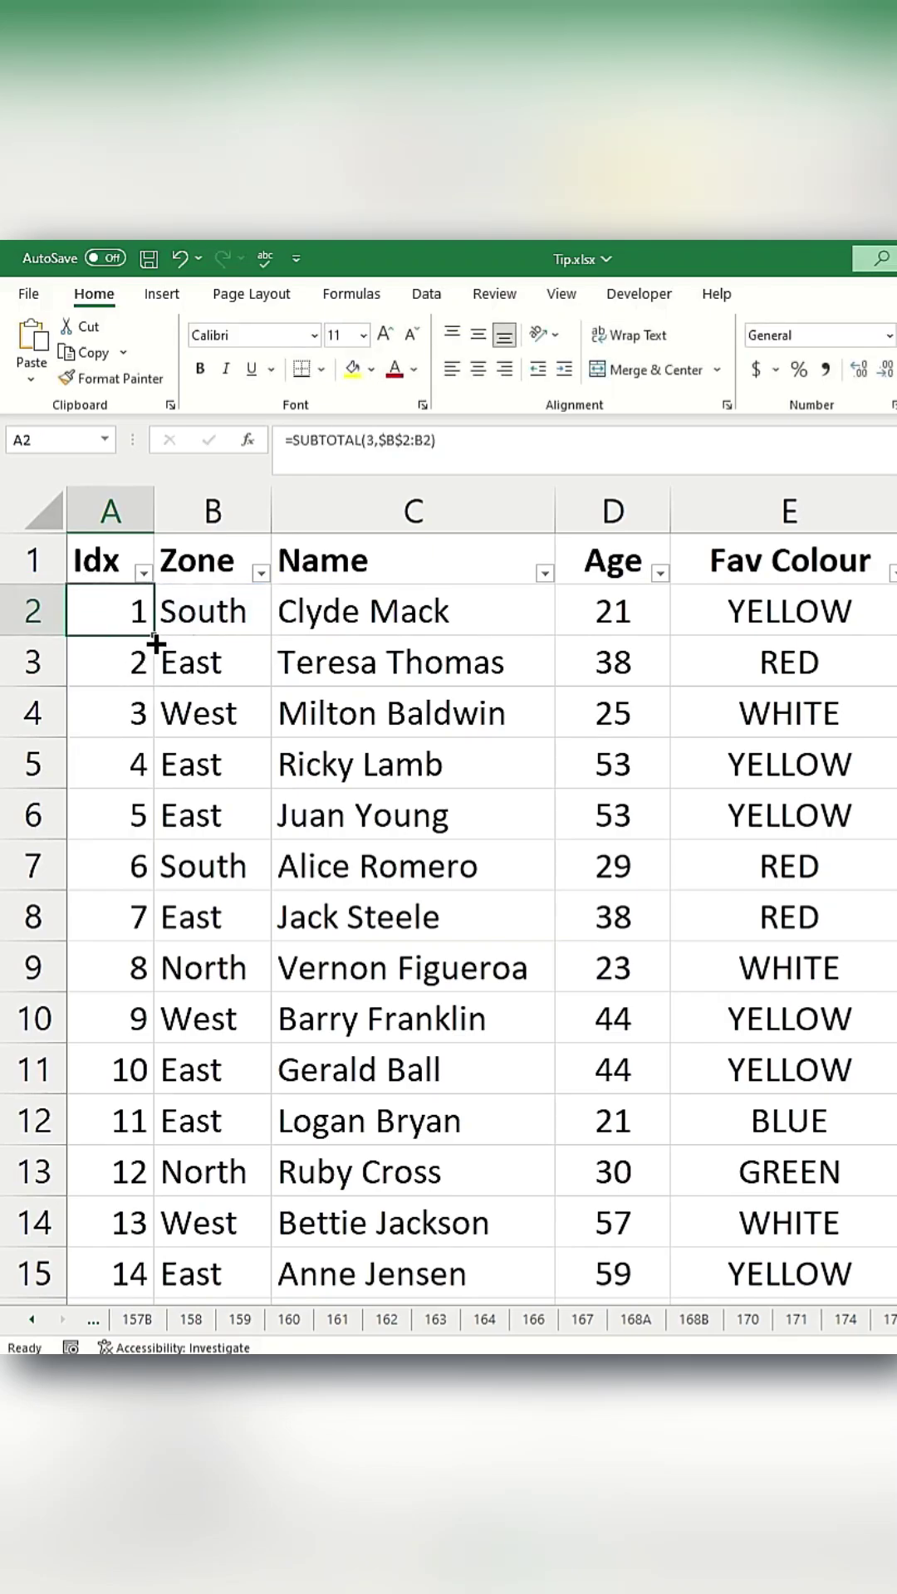
pyautogui.doubleClick(155, 638)
pyautogui.press('Down')
pyautogui.press('Down')
pyautogui.press('Down')
pyautogui.press('Down')
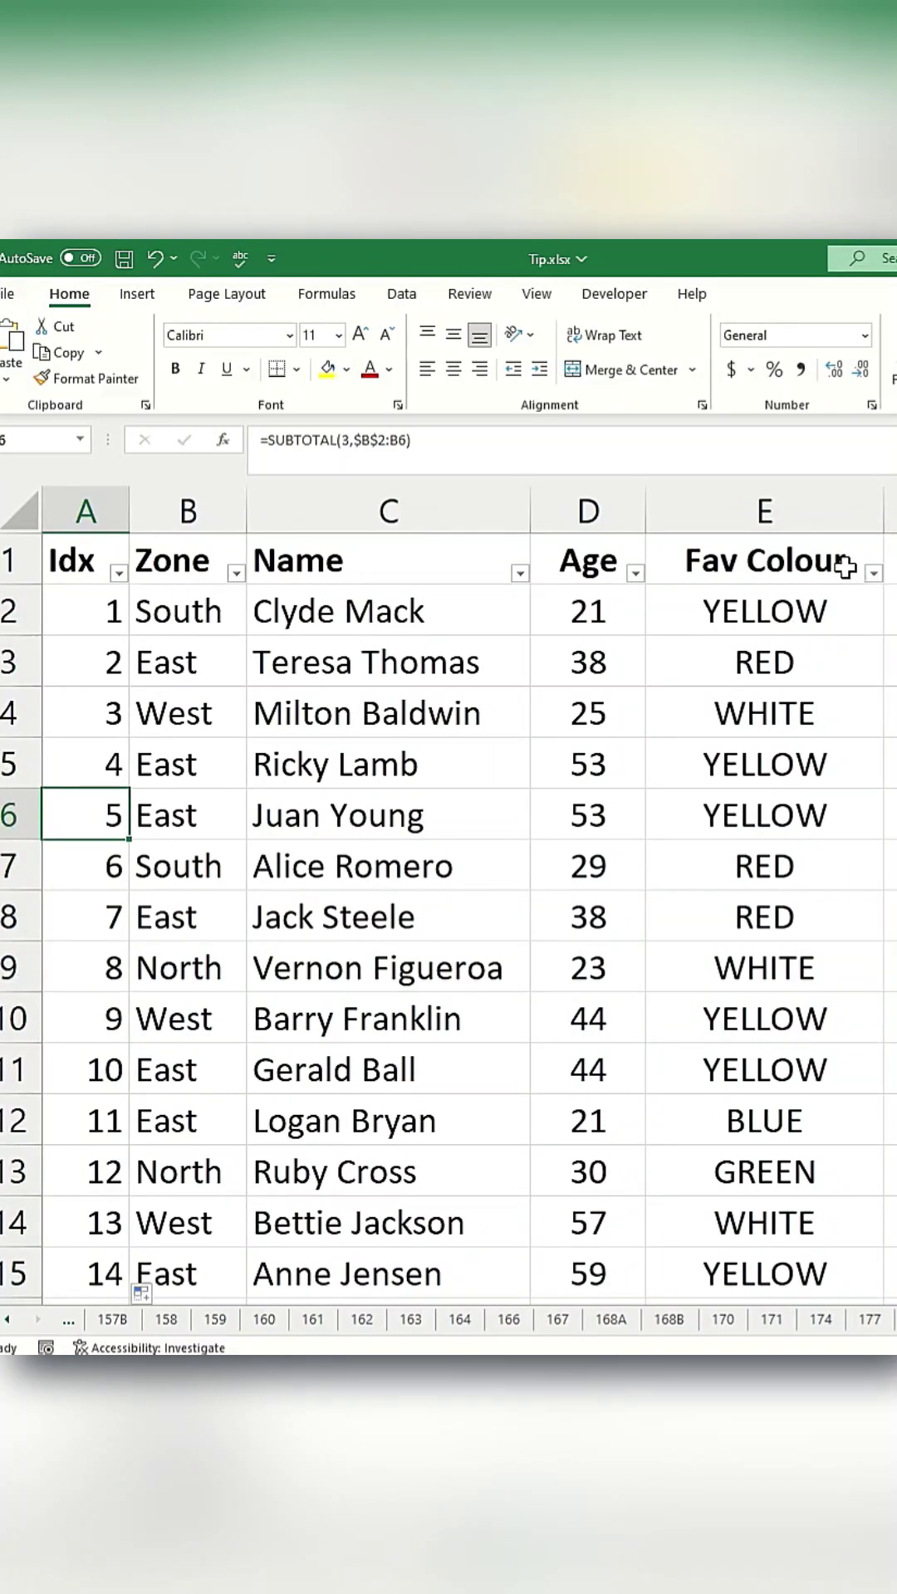
# Filter Fav Colour to RED only, leaving 23 of 98 records with Idx renumbered from 1.
pyautogui.click(872, 574)
pyautogui.click(698, 828)
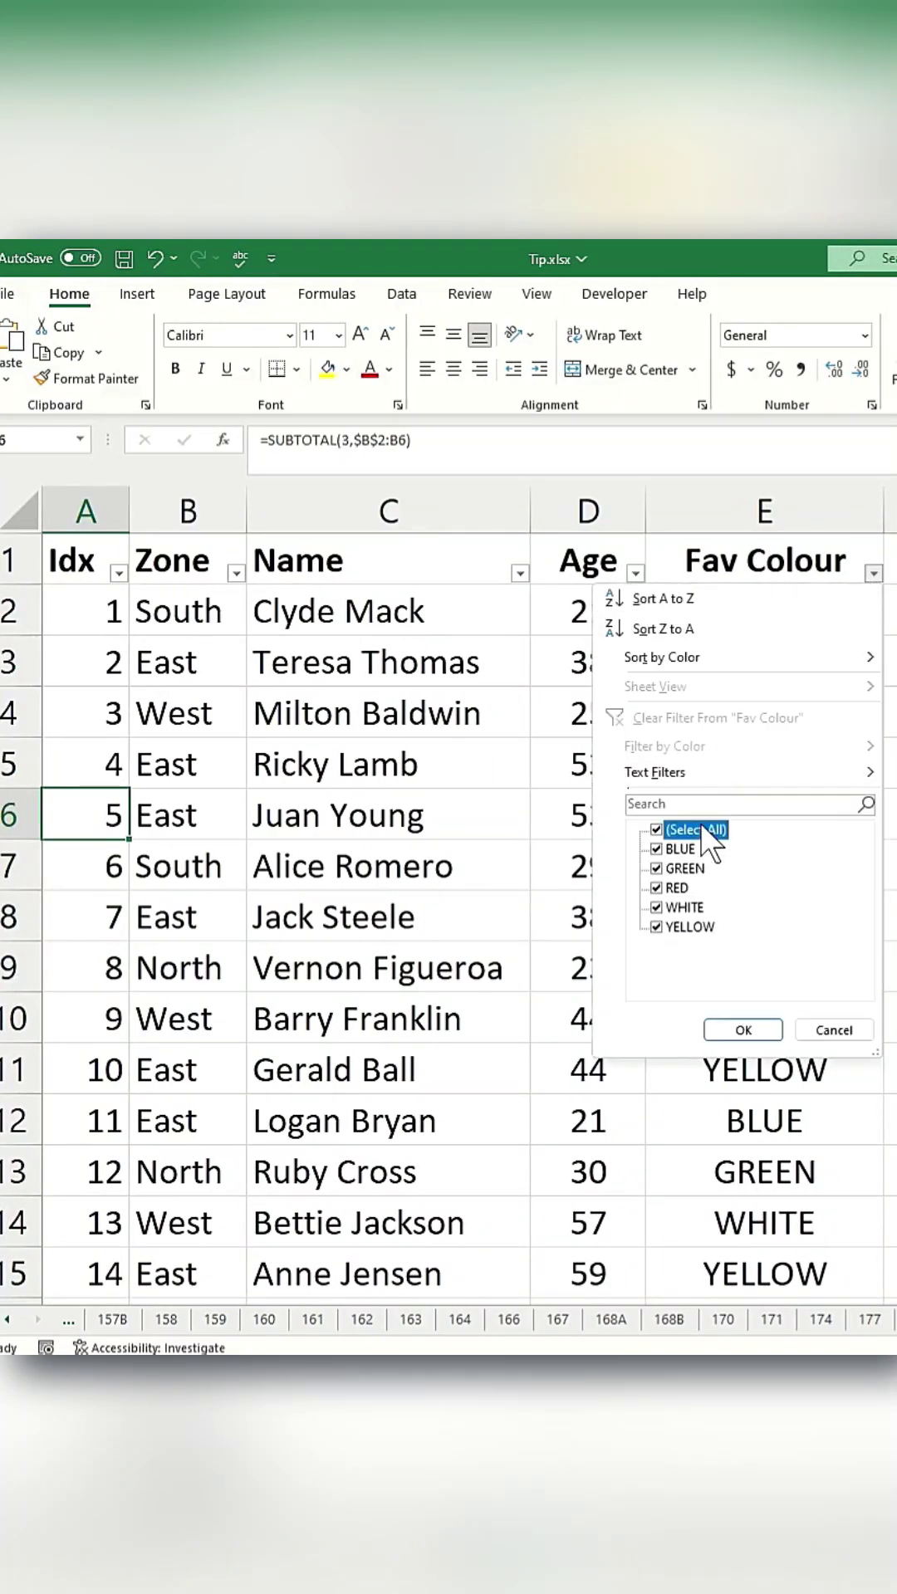
pyautogui.click(674, 886)
pyautogui.click(747, 1029)
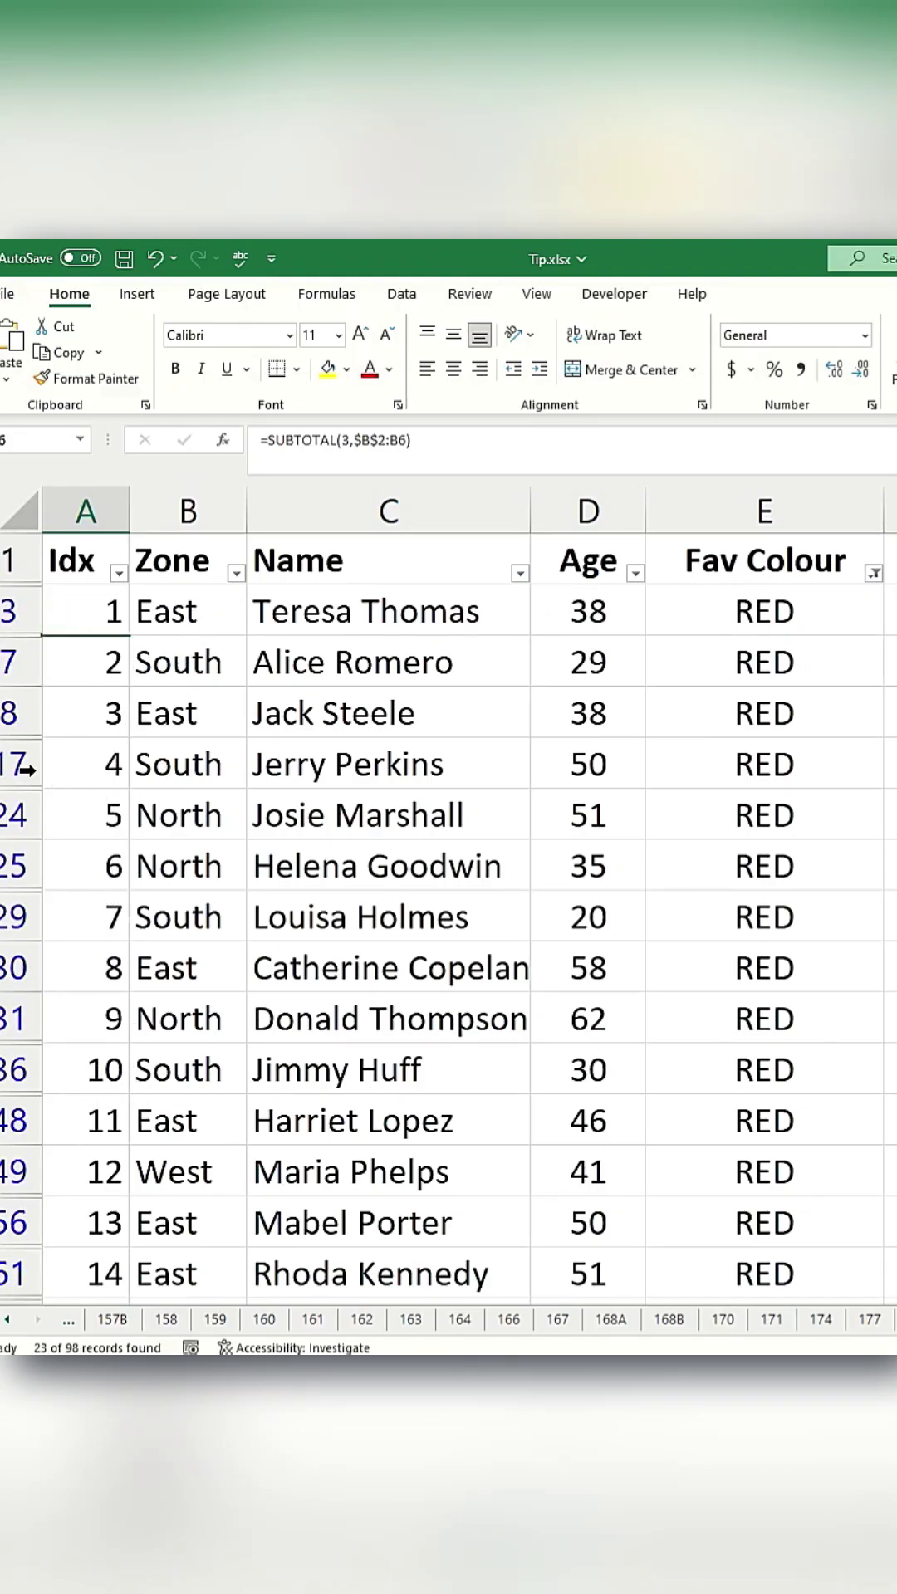
pyautogui.click(10, 705)
# Hide RED rows 8–30 with Ctrl+9 to see Idx renumber, then undo to restore all rows.
pyautogui.keyDown('shift'); pyautogui.click(12, 964); pyautogui.keyUp('shift')
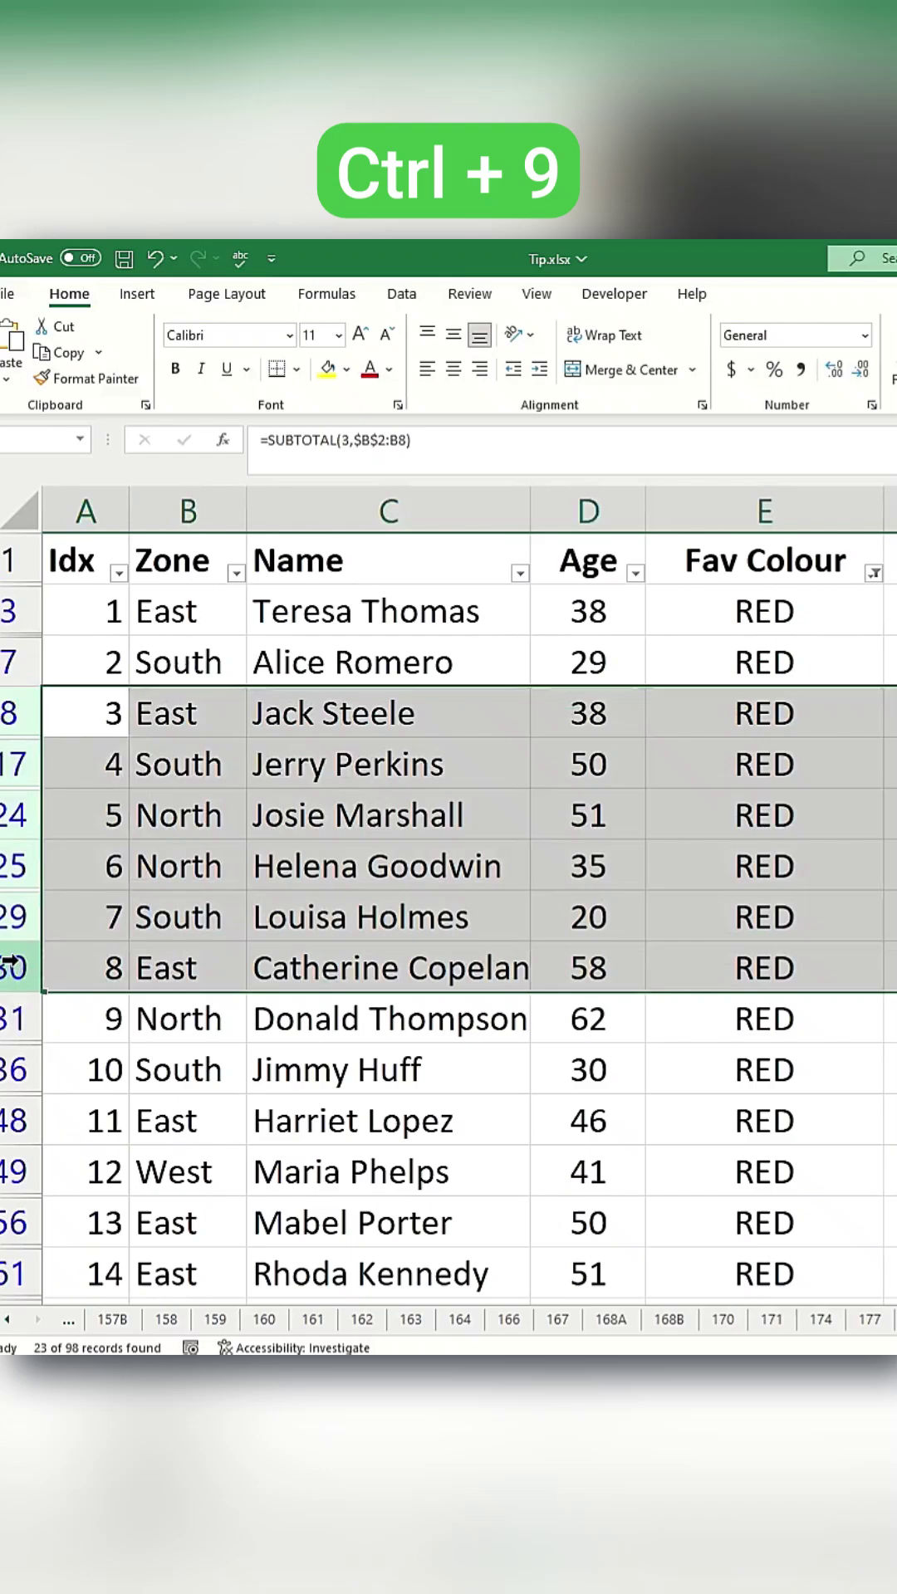
pyautogui.hotkey('ctrl', '9')
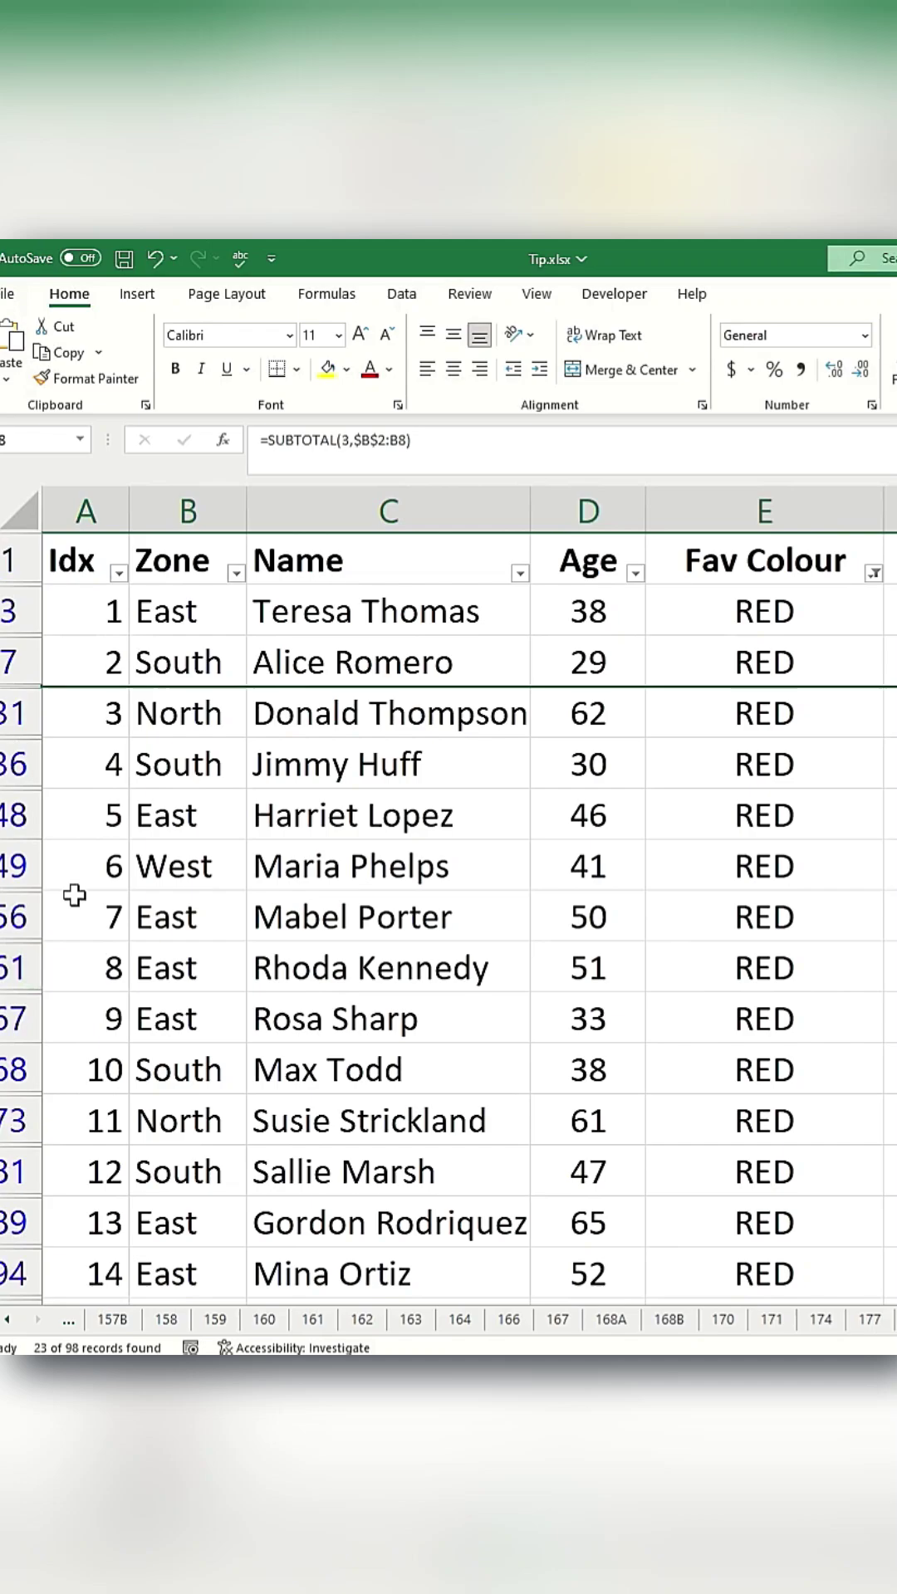
pyautogui.hotkey('ctrl', 'z')
pyautogui.hotkey('ctrl', 'z')
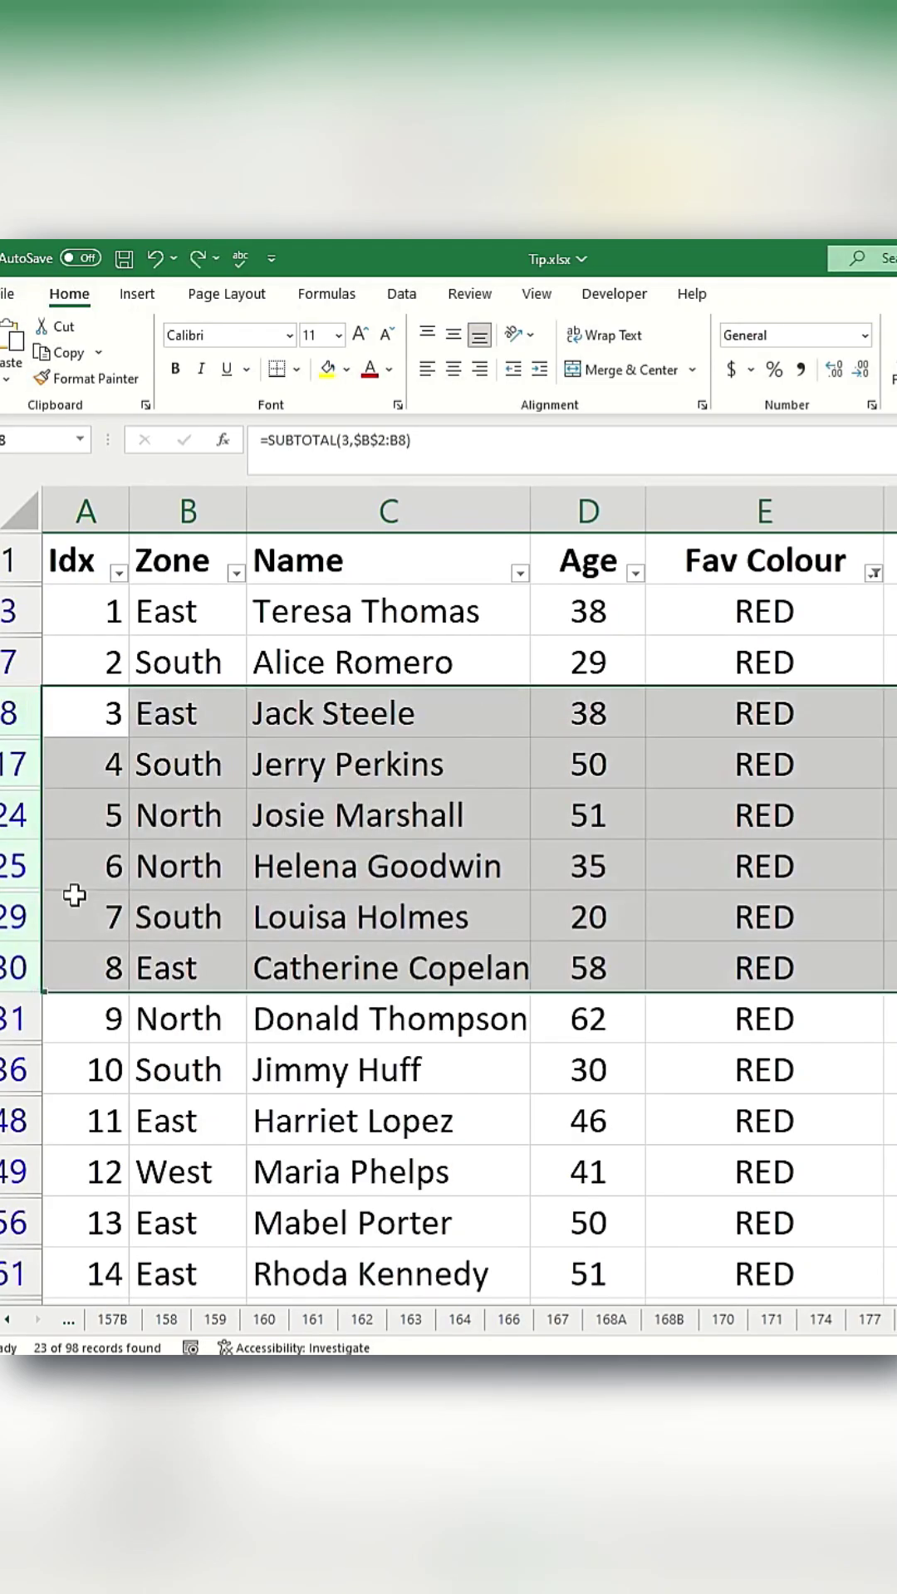
pyautogui.click(107, 612)
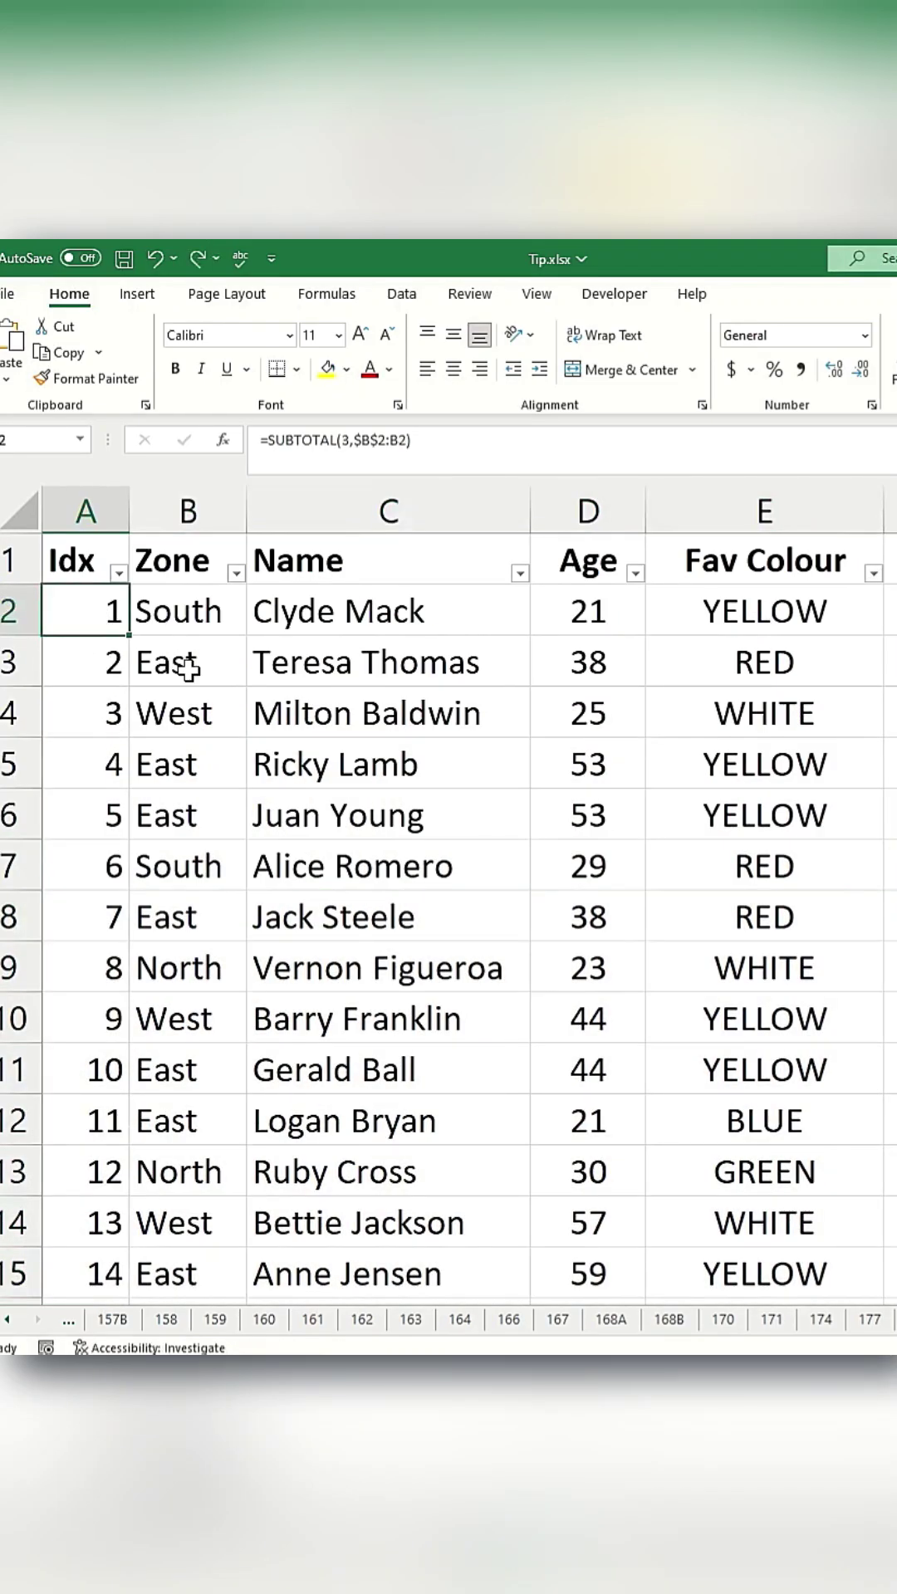
# Change A2 to =SUBTOTAL(103,B$2:$B2) and fill it down the Idx column.
pyautogui.click(342, 440)
pyautogui.write('10')
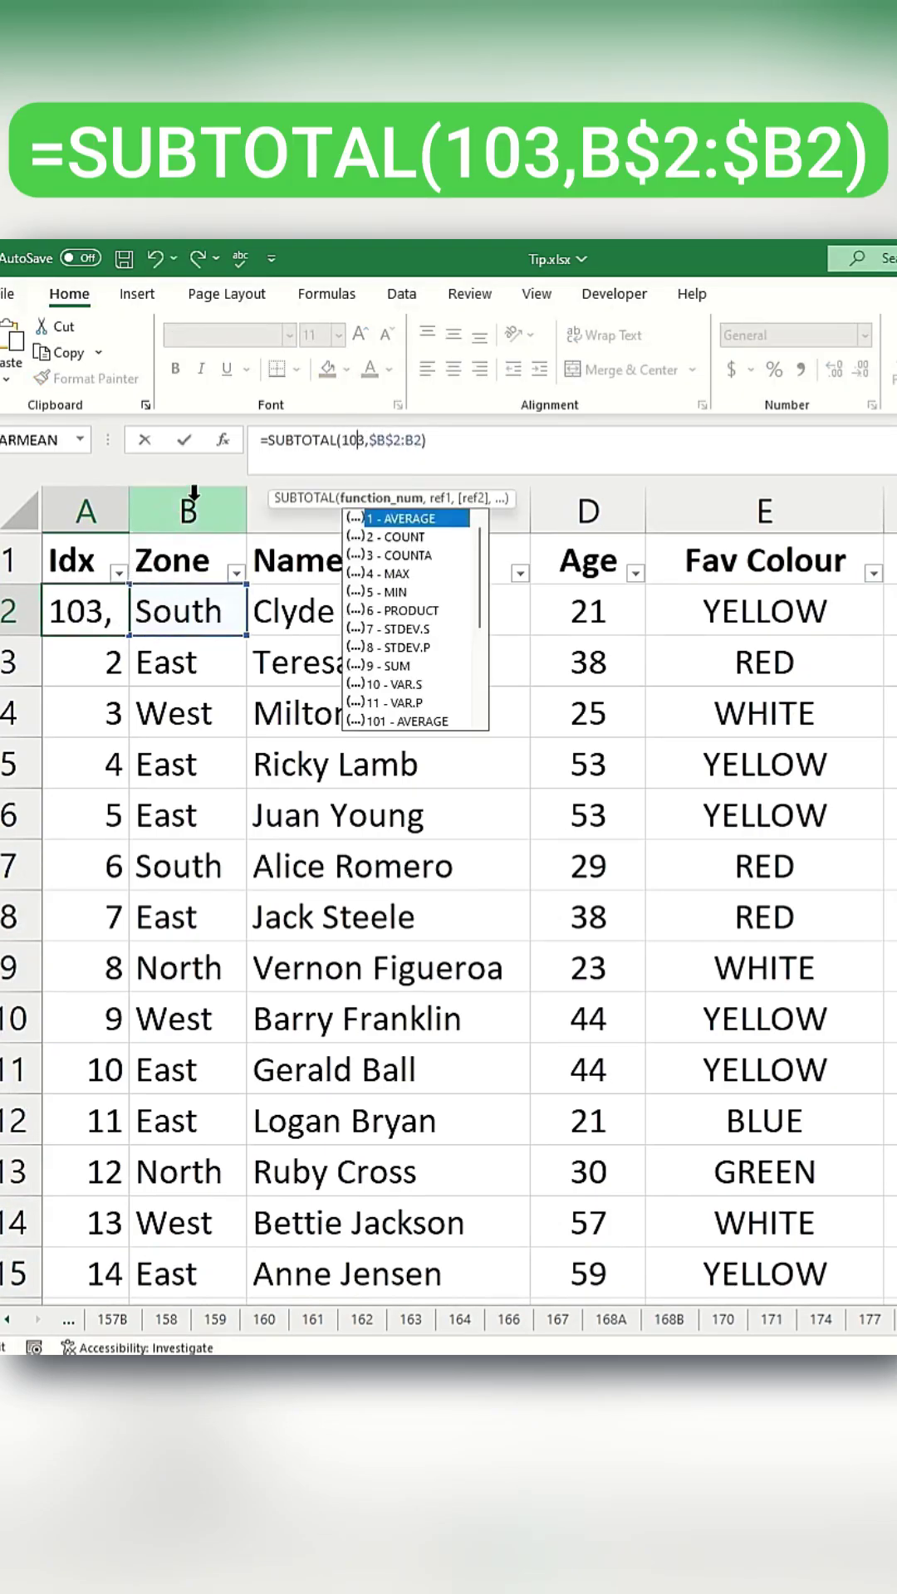
pyautogui.click(378, 436)
pyautogui.press('BackSpace')
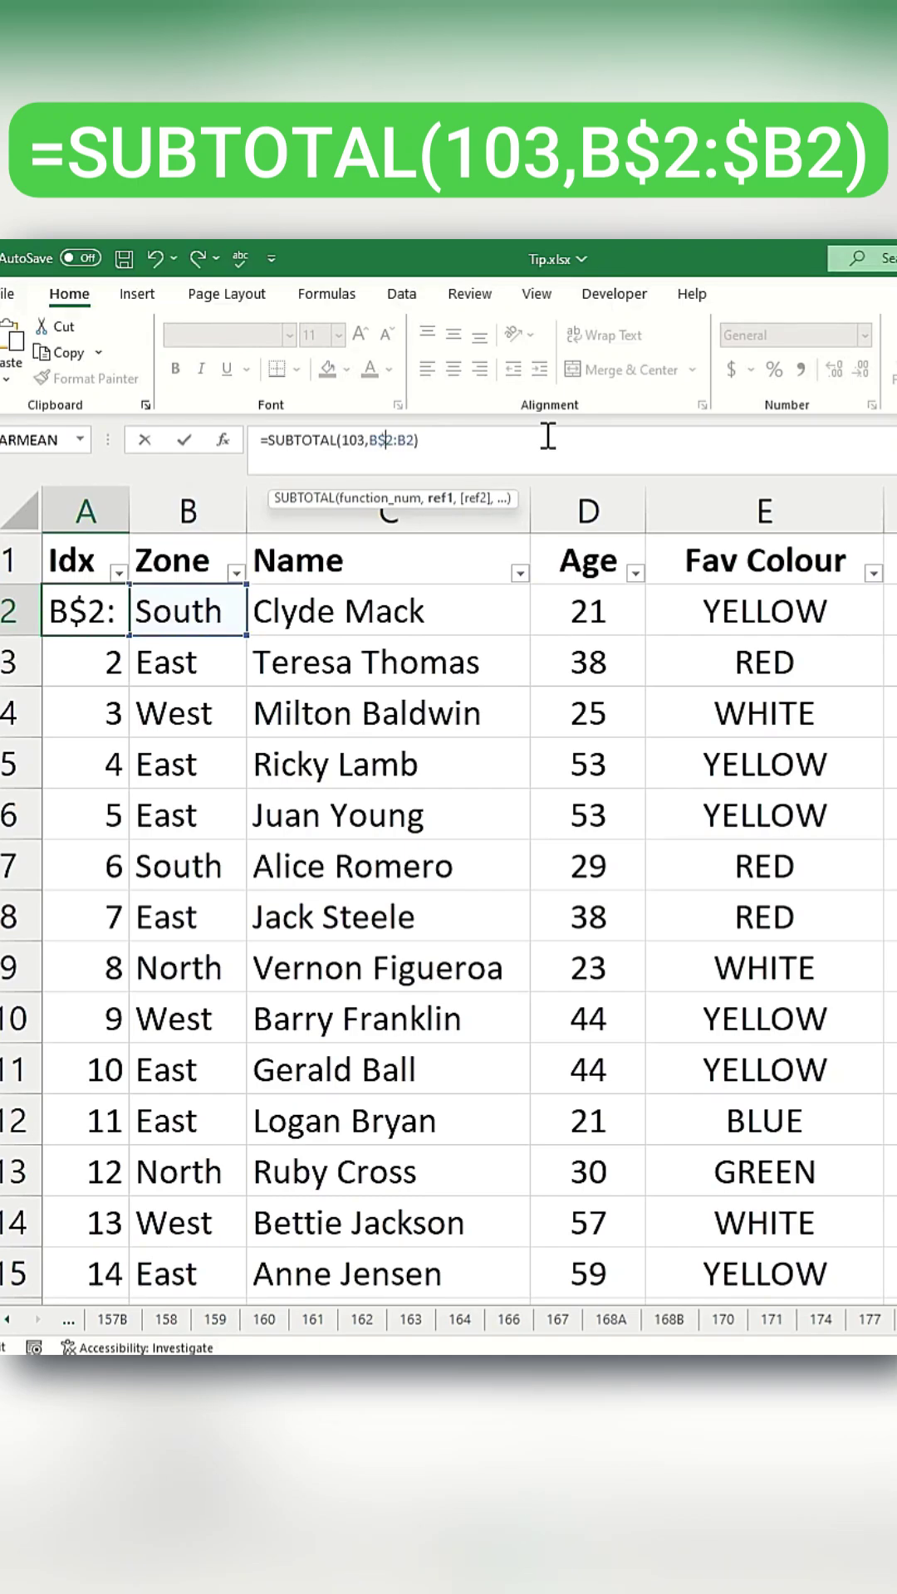
pyautogui.press('Right')
pyautogui.press('Right')
pyautogui.write('$')
pyautogui.press('Return')
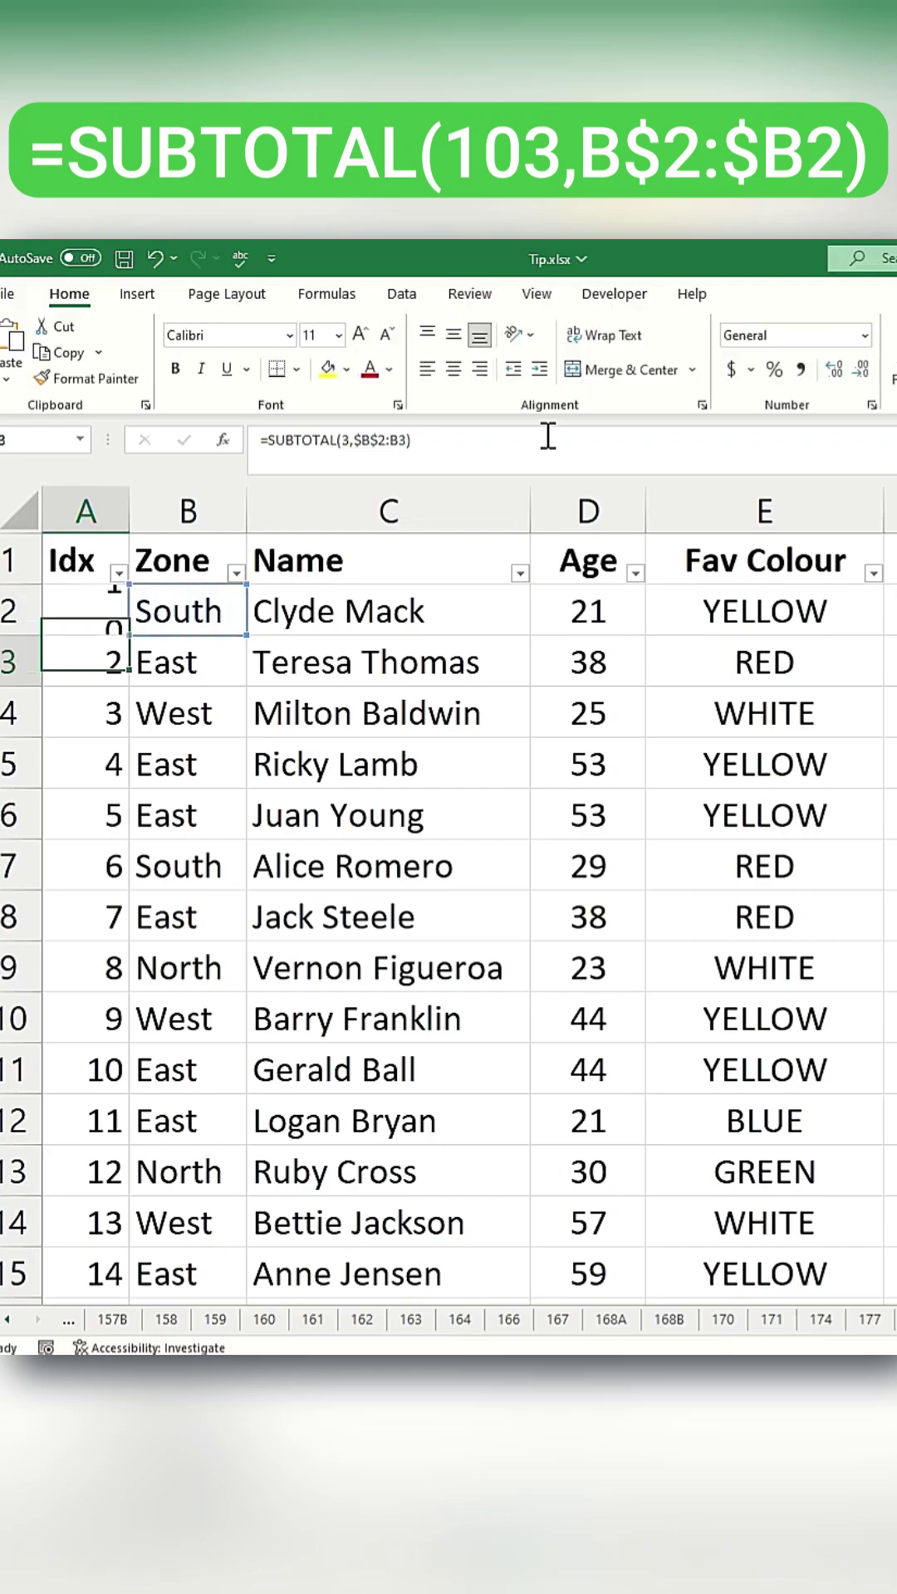
pyautogui.click(93, 604)
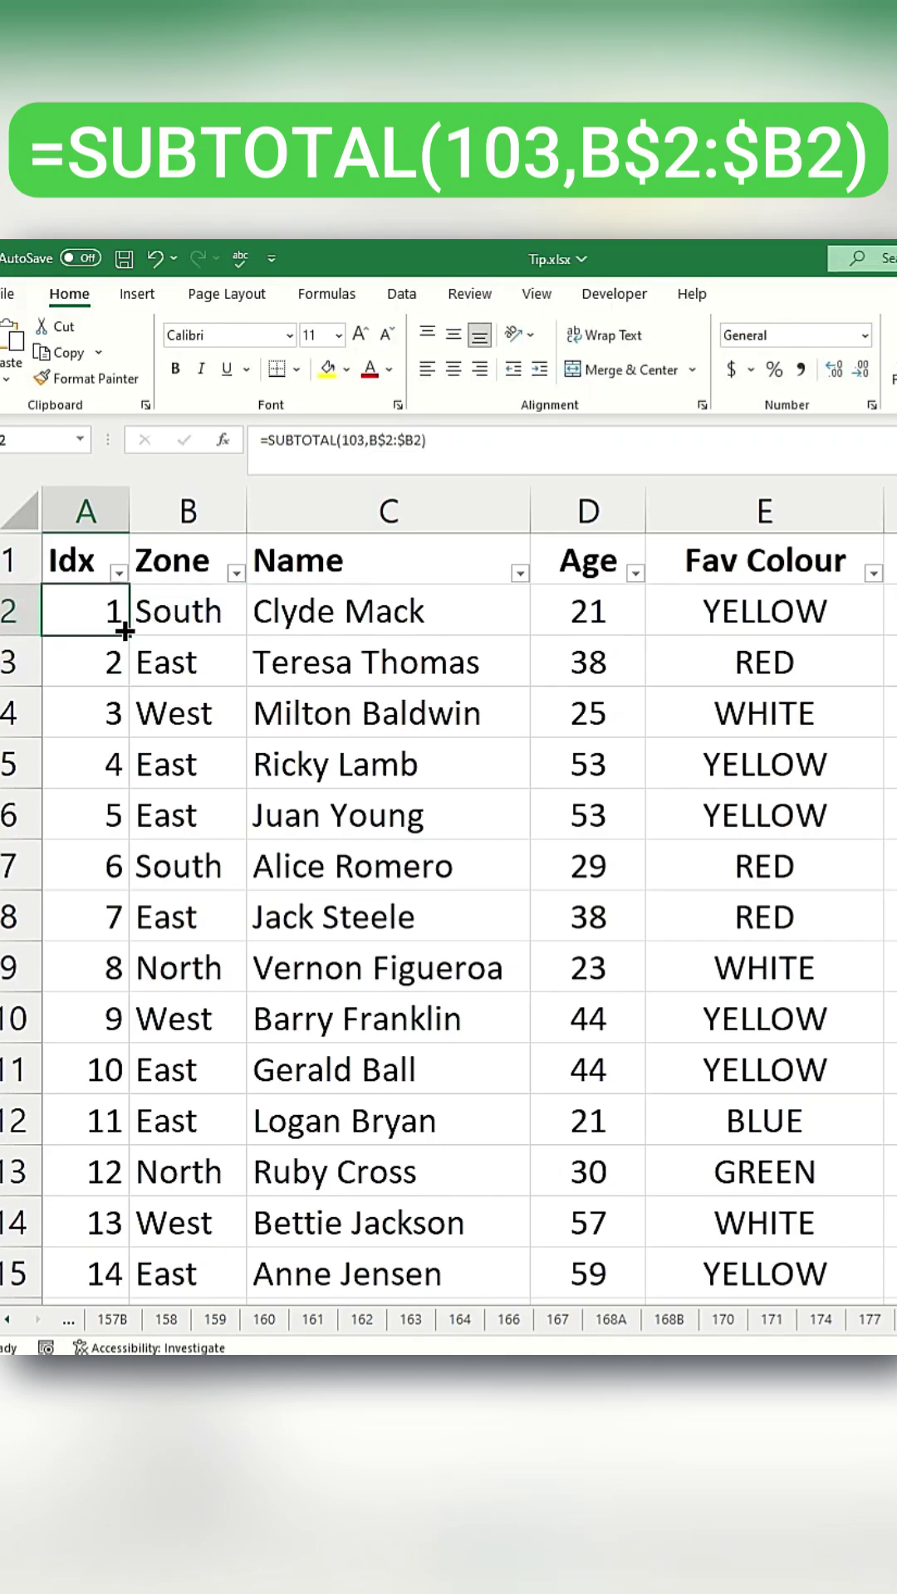
pyautogui.doubleClick(127, 635)
pyautogui.click(84, 722)
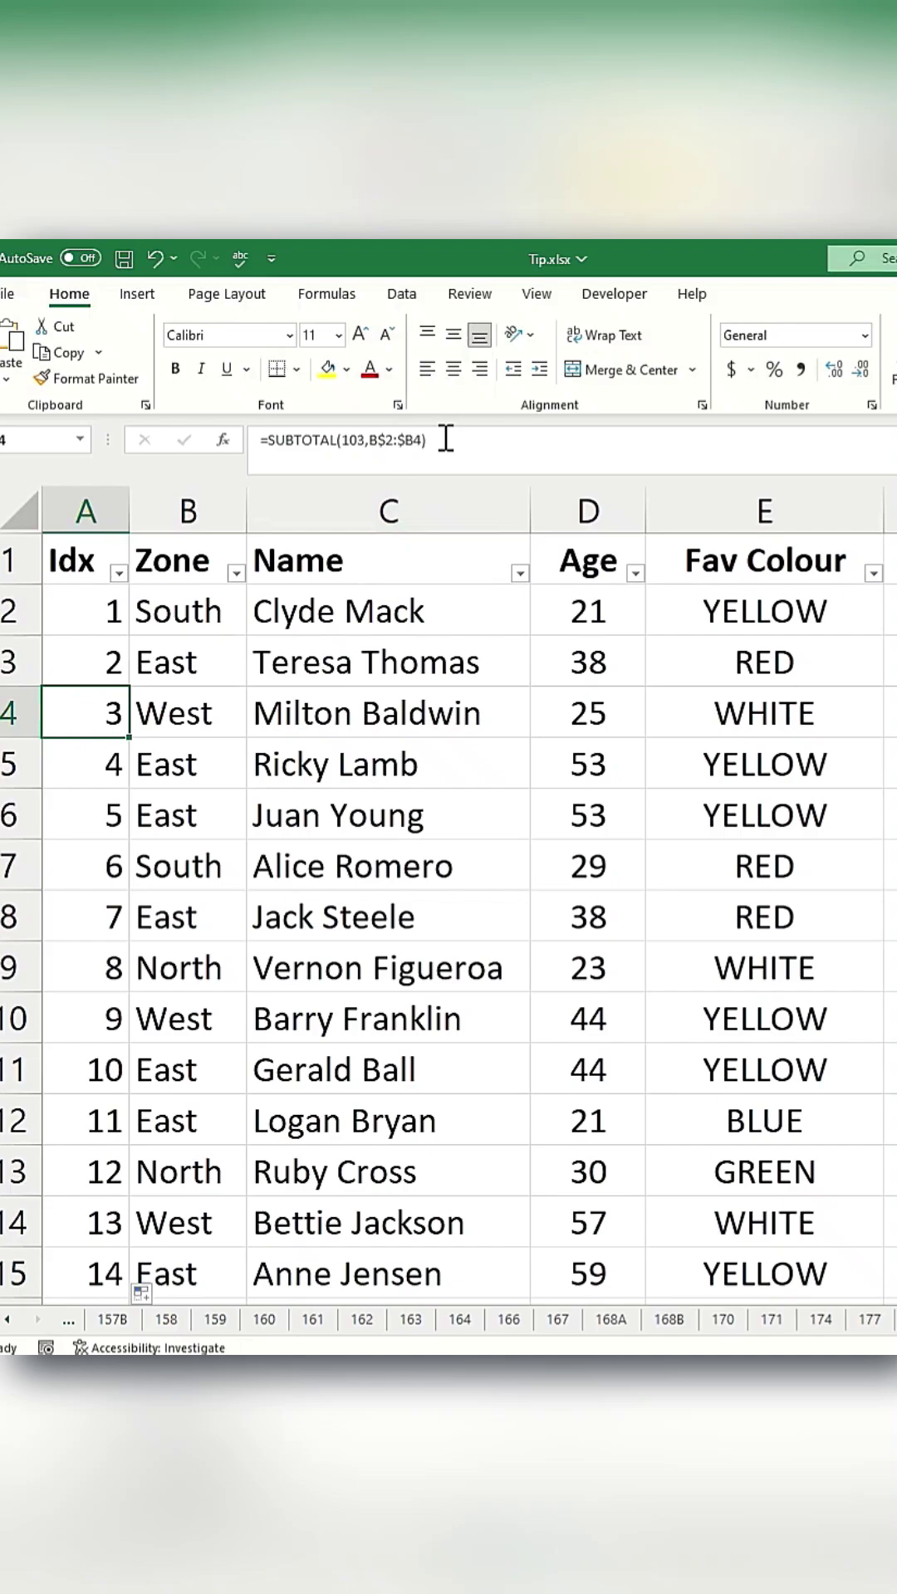
pyautogui.click(117, 615)
pyautogui.click(872, 574)
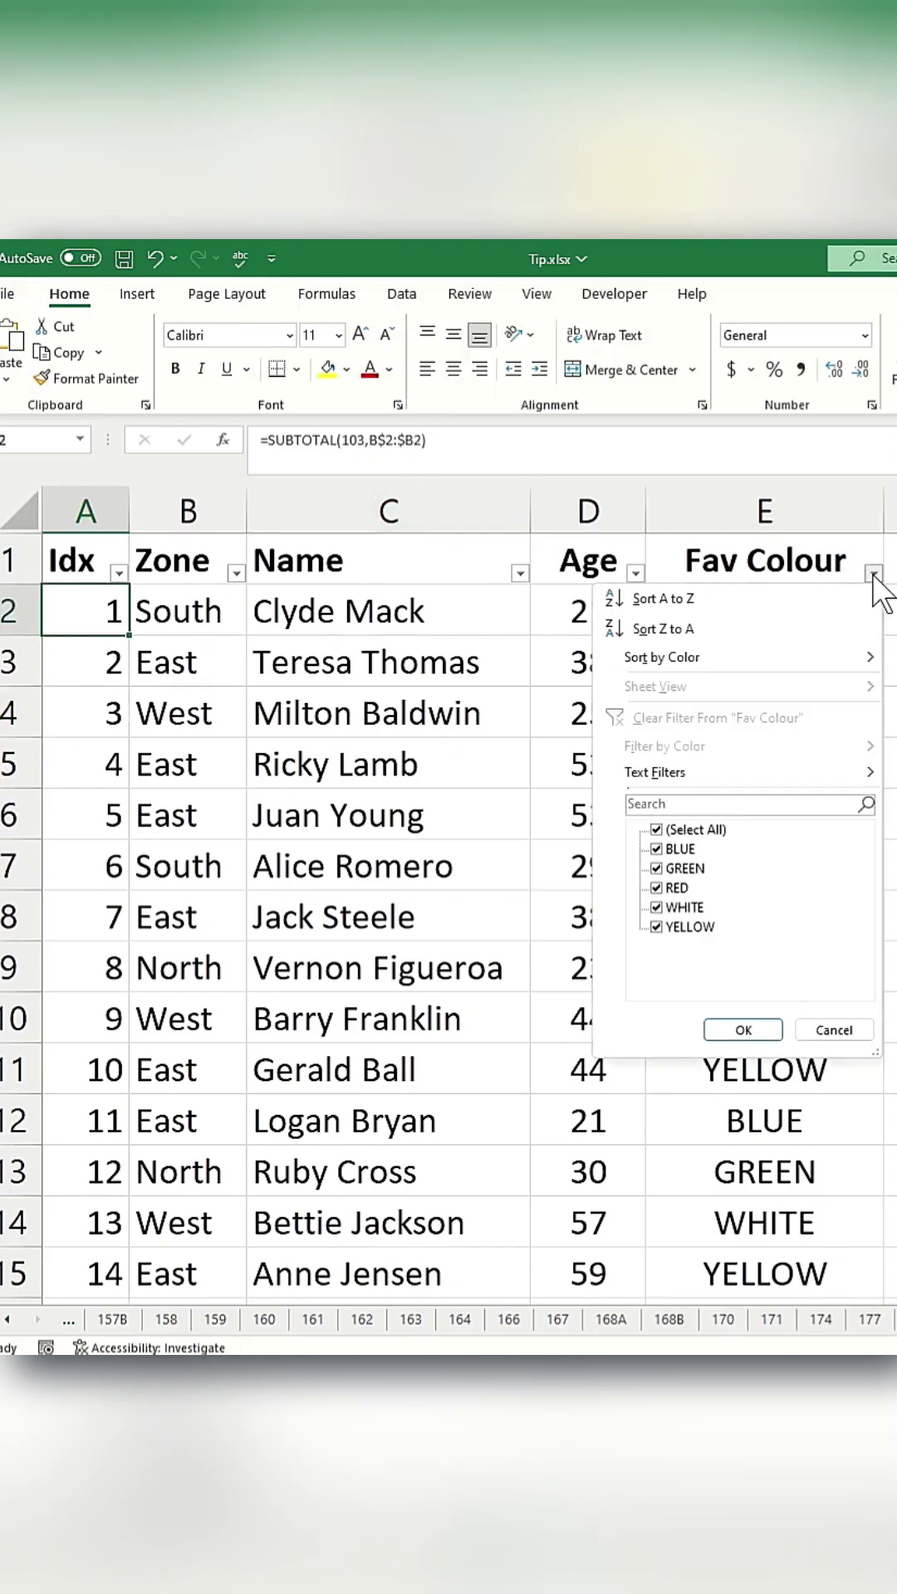
pyautogui.click(674, 830)
pyautogui.click(678, 849)
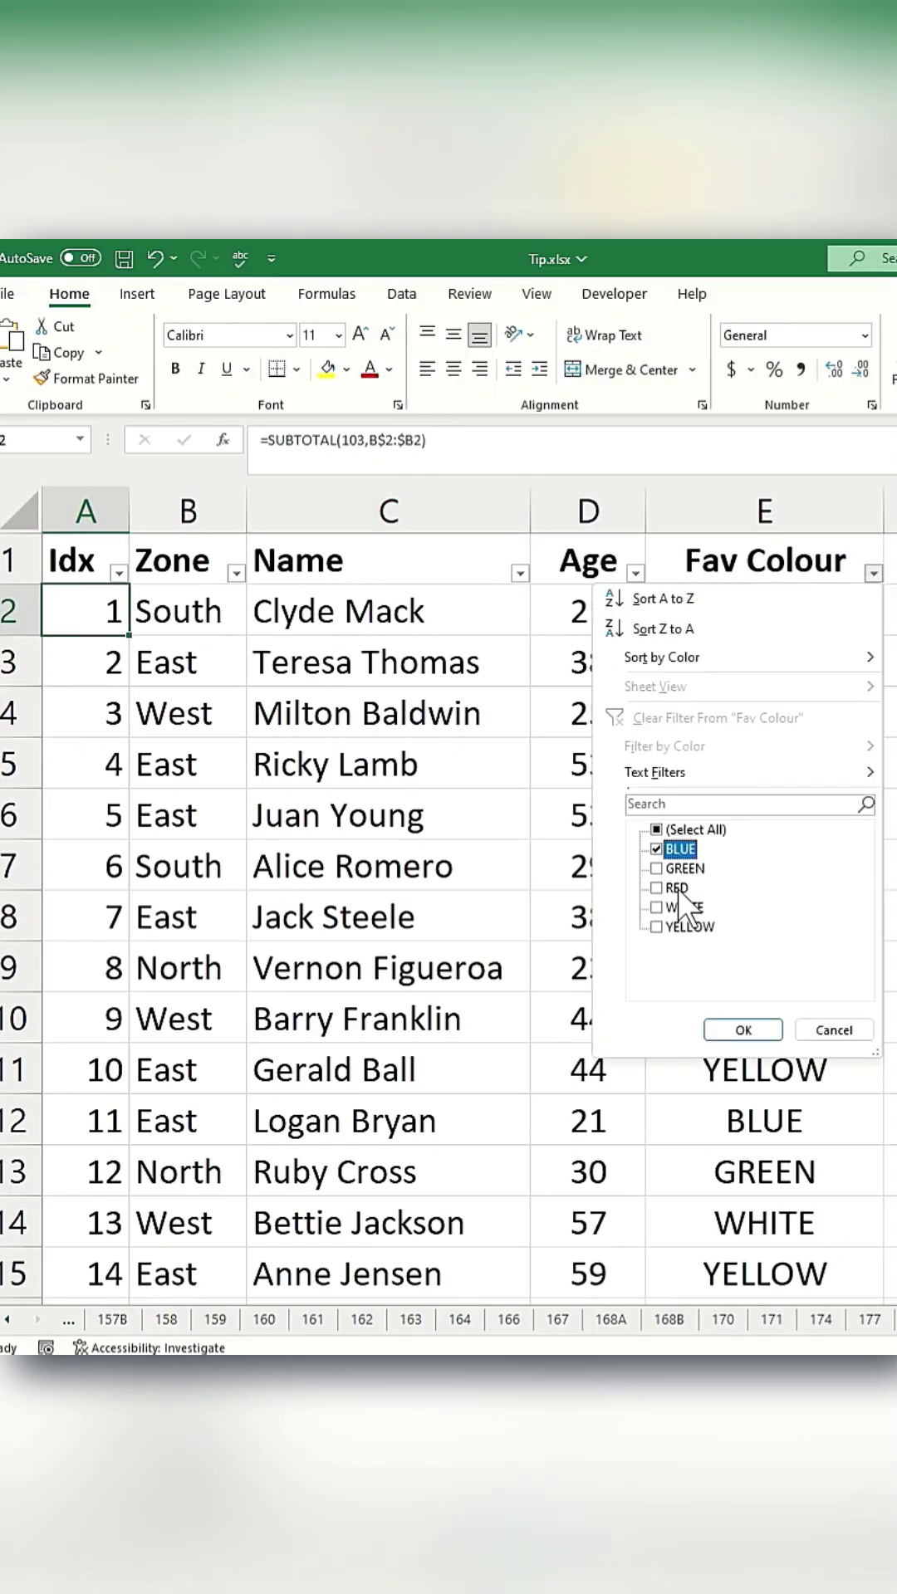
pyautogui.click(741, 1029)
pyautogui.moveTo(23, 664); pyautogui.dragTo(5, 939)
pyautogui.hotkey('ctrl', '-')
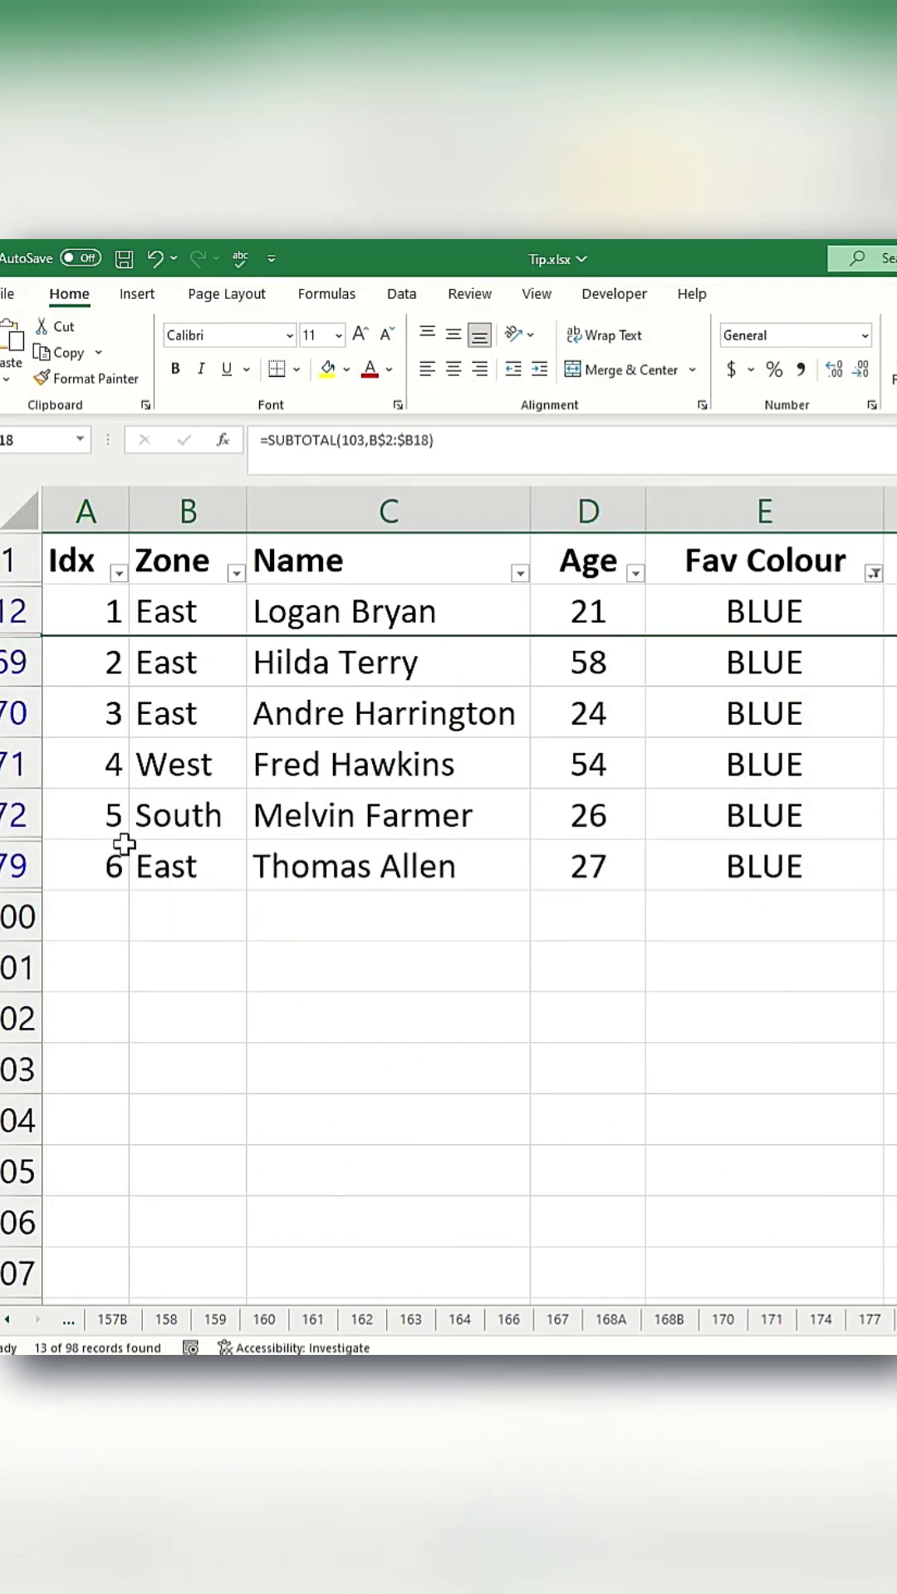
pyautogui.hotkey('ctrl', 'z')
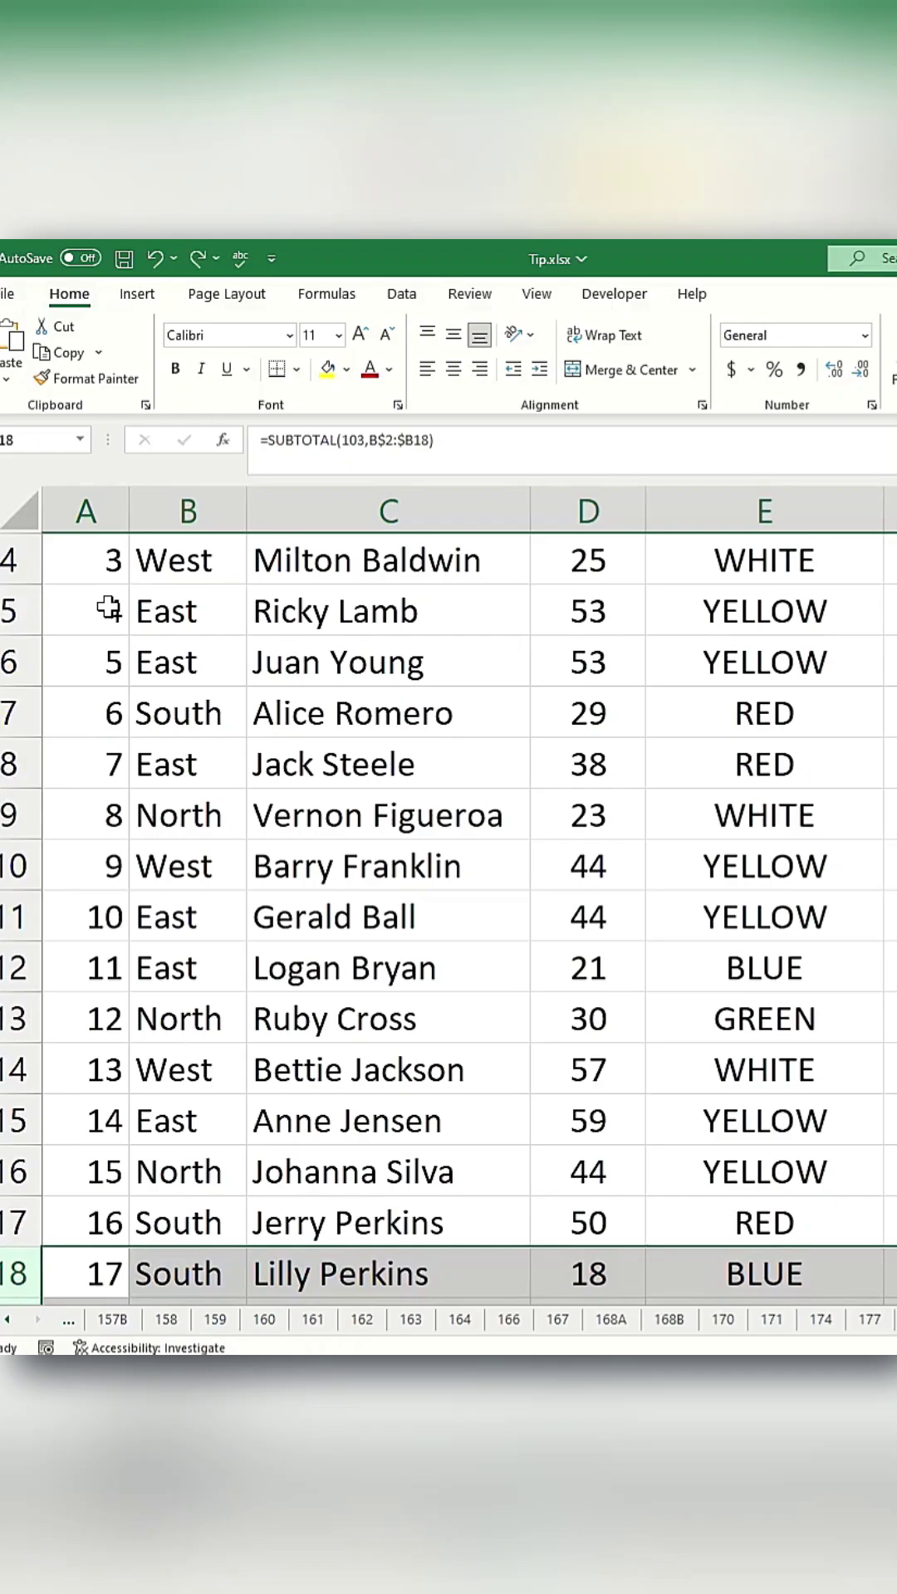
pyautogui.hotkey('ctrl', 'Home')
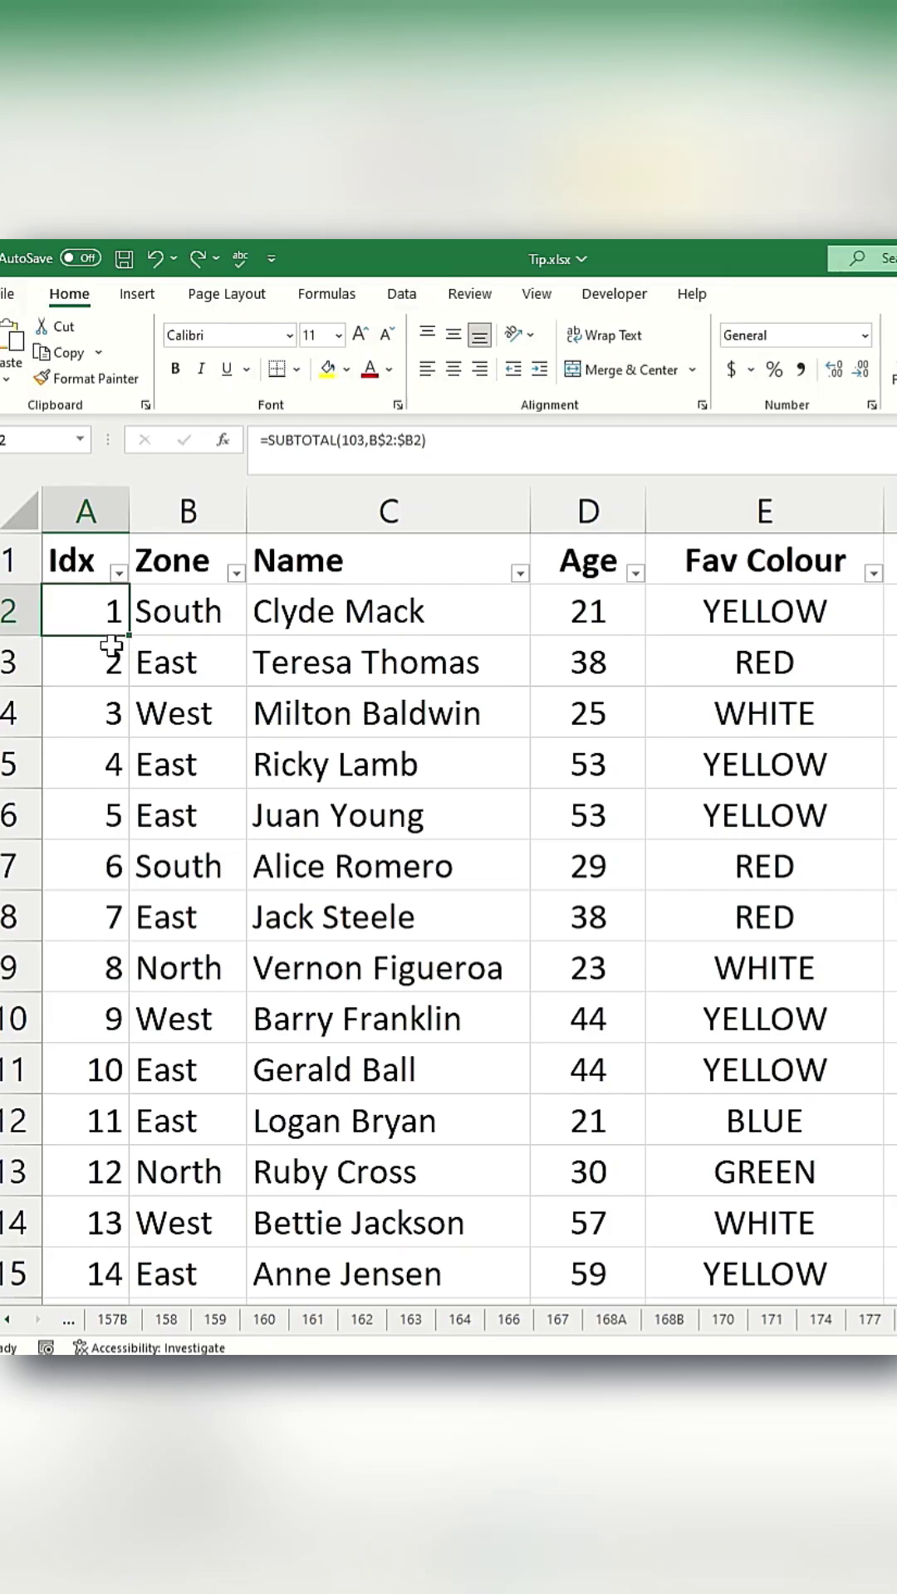
# Enter =AGGREGATE(3,5,$B$2:B2) in A2, using COUNTA and ignoring hidden rows.
pyautogui.write('=AGGREGATE(')
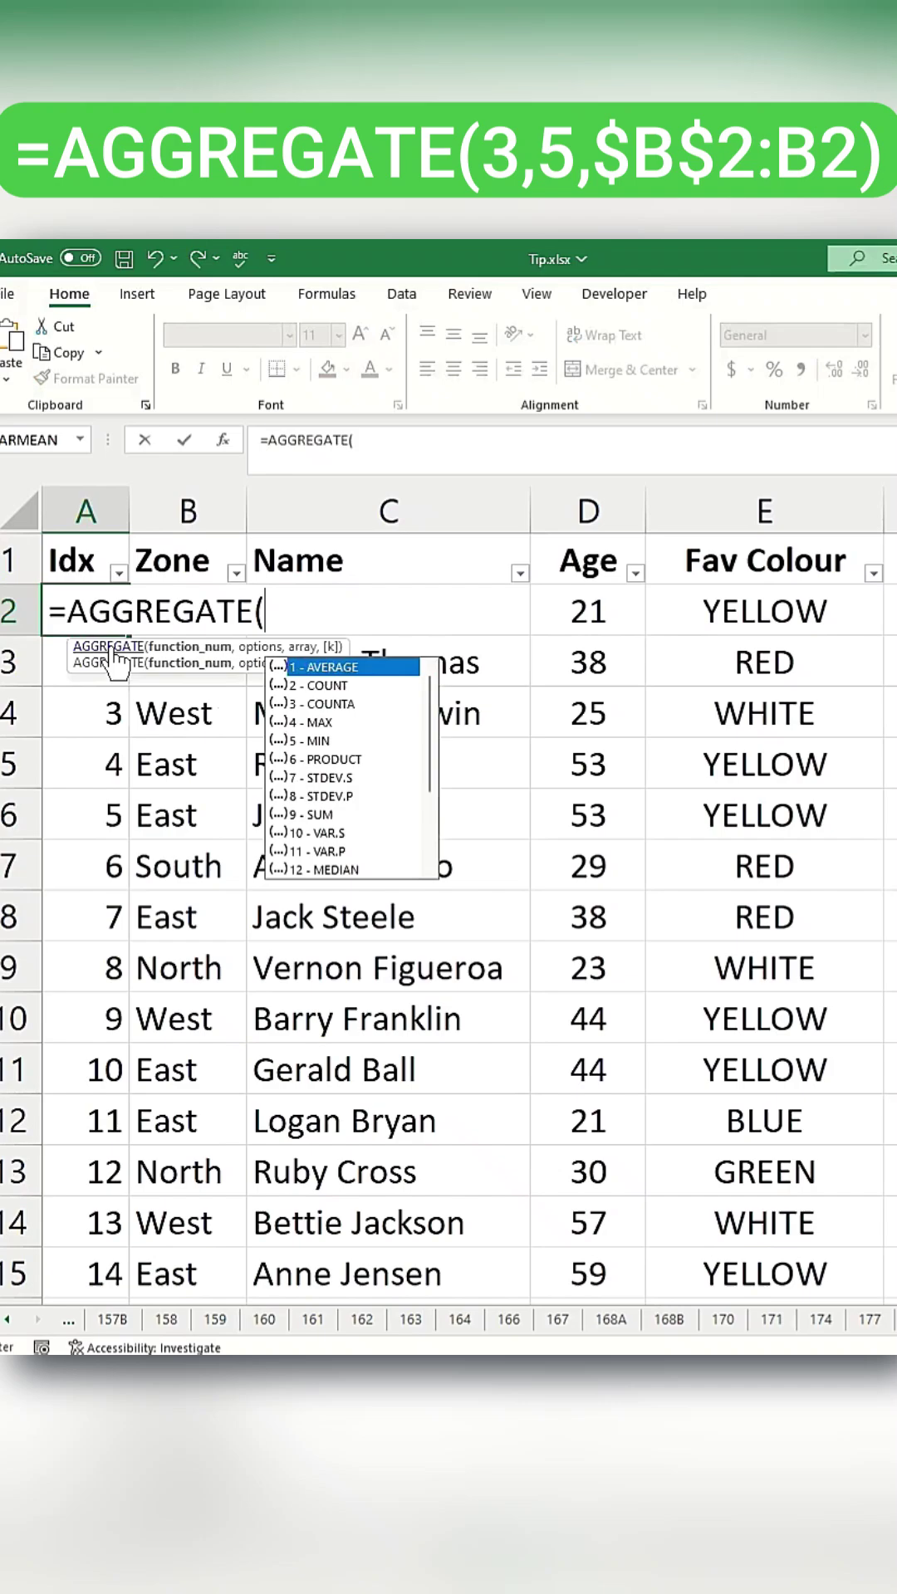
pyautogui.click(323, 704)
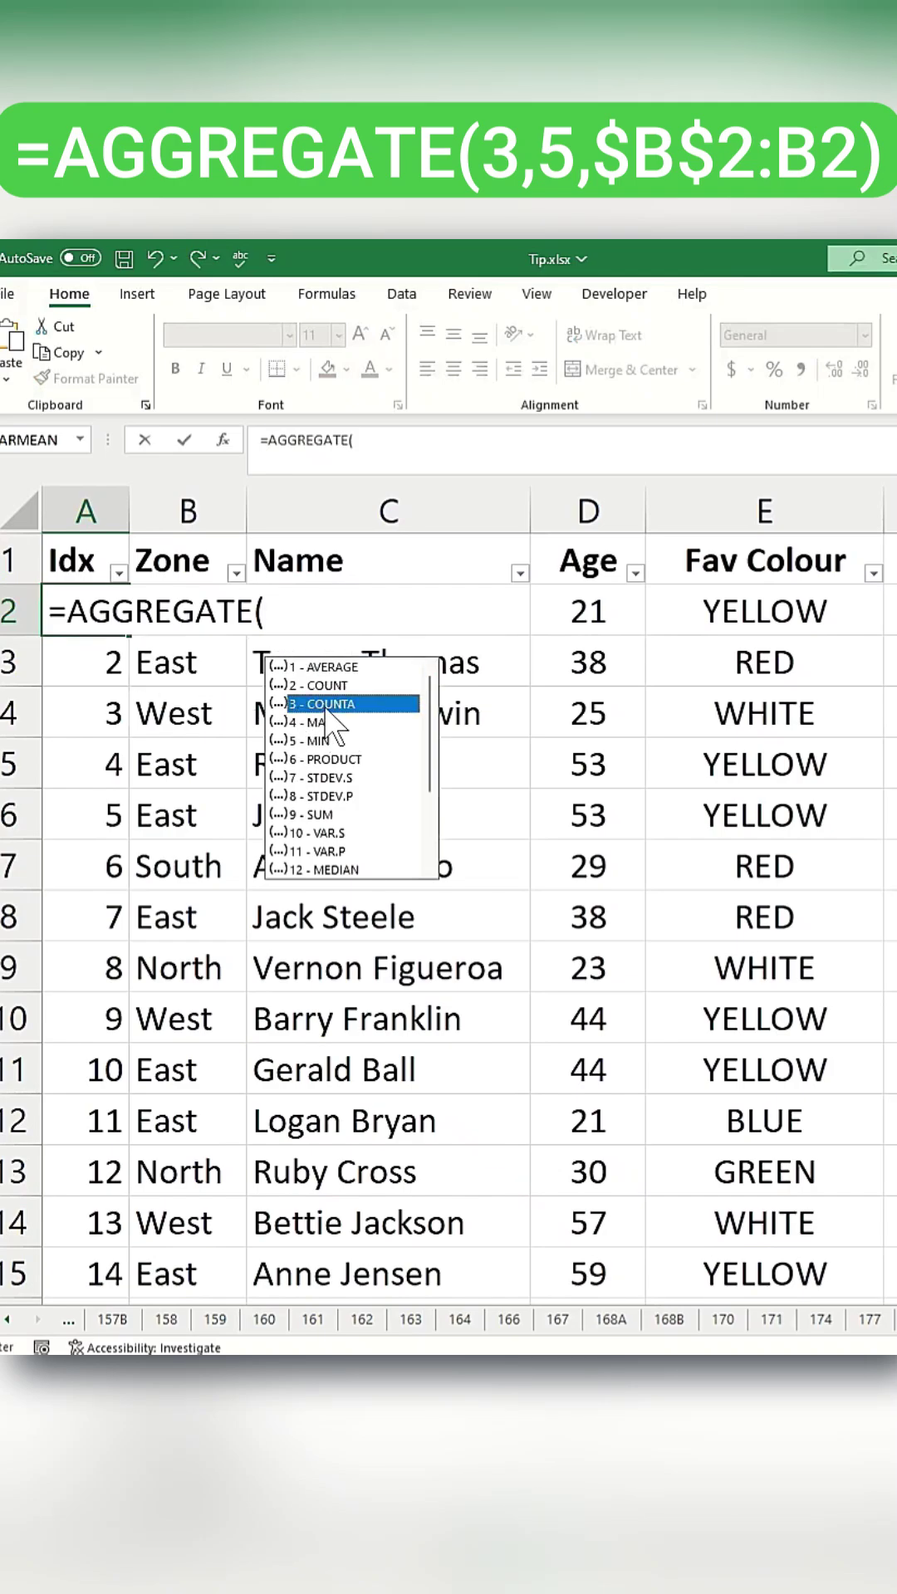
pyautogui.doubleClick(325, 704)
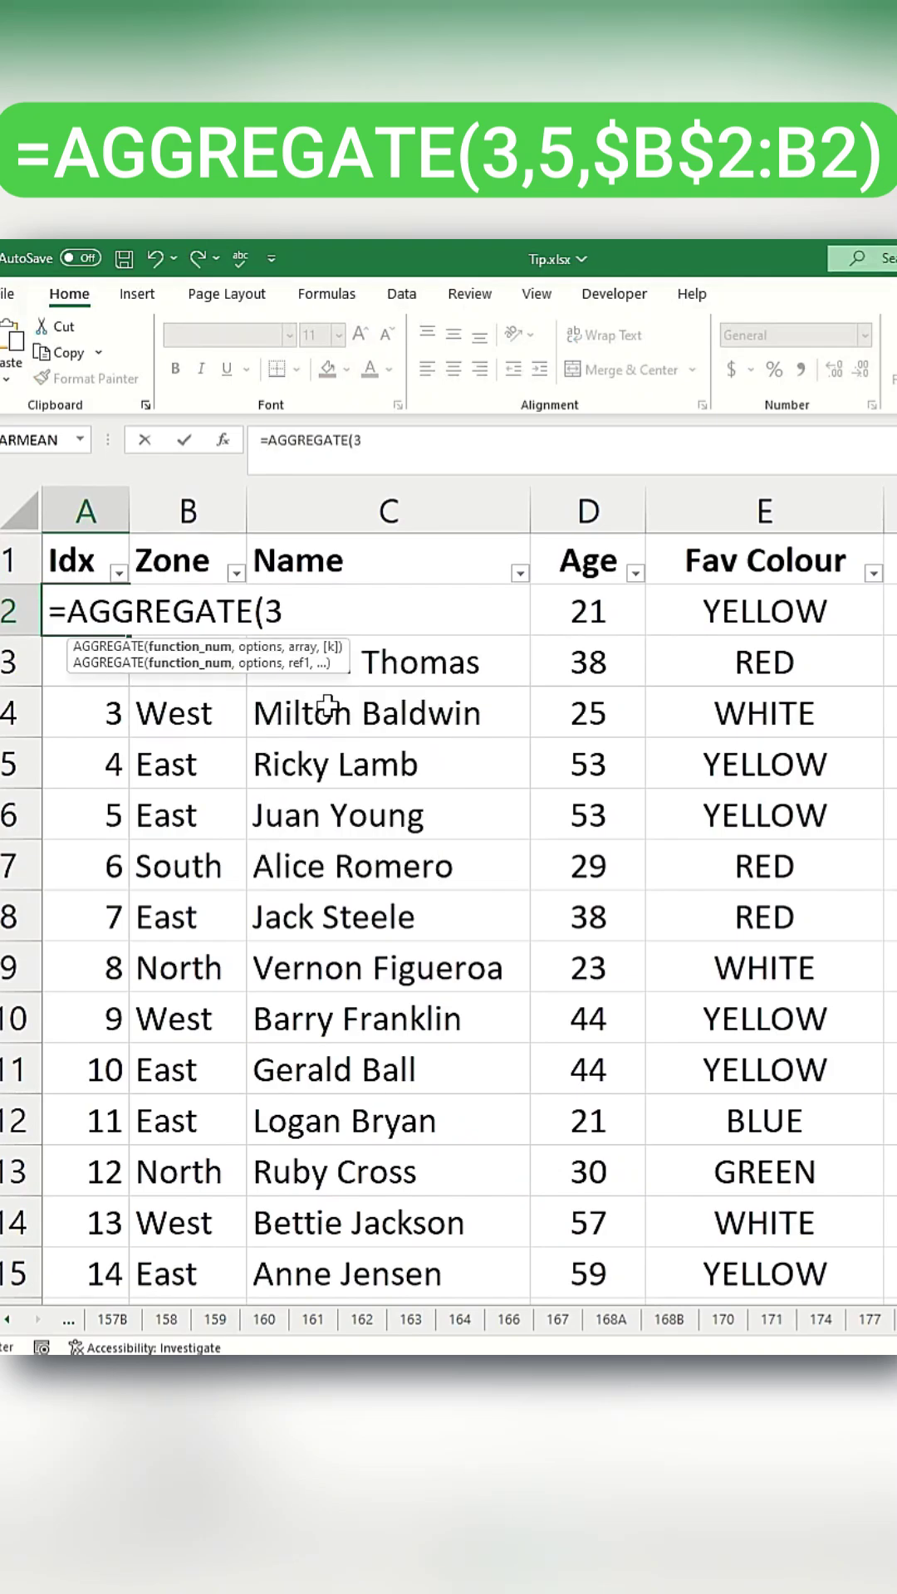
pyautogui.write(',')
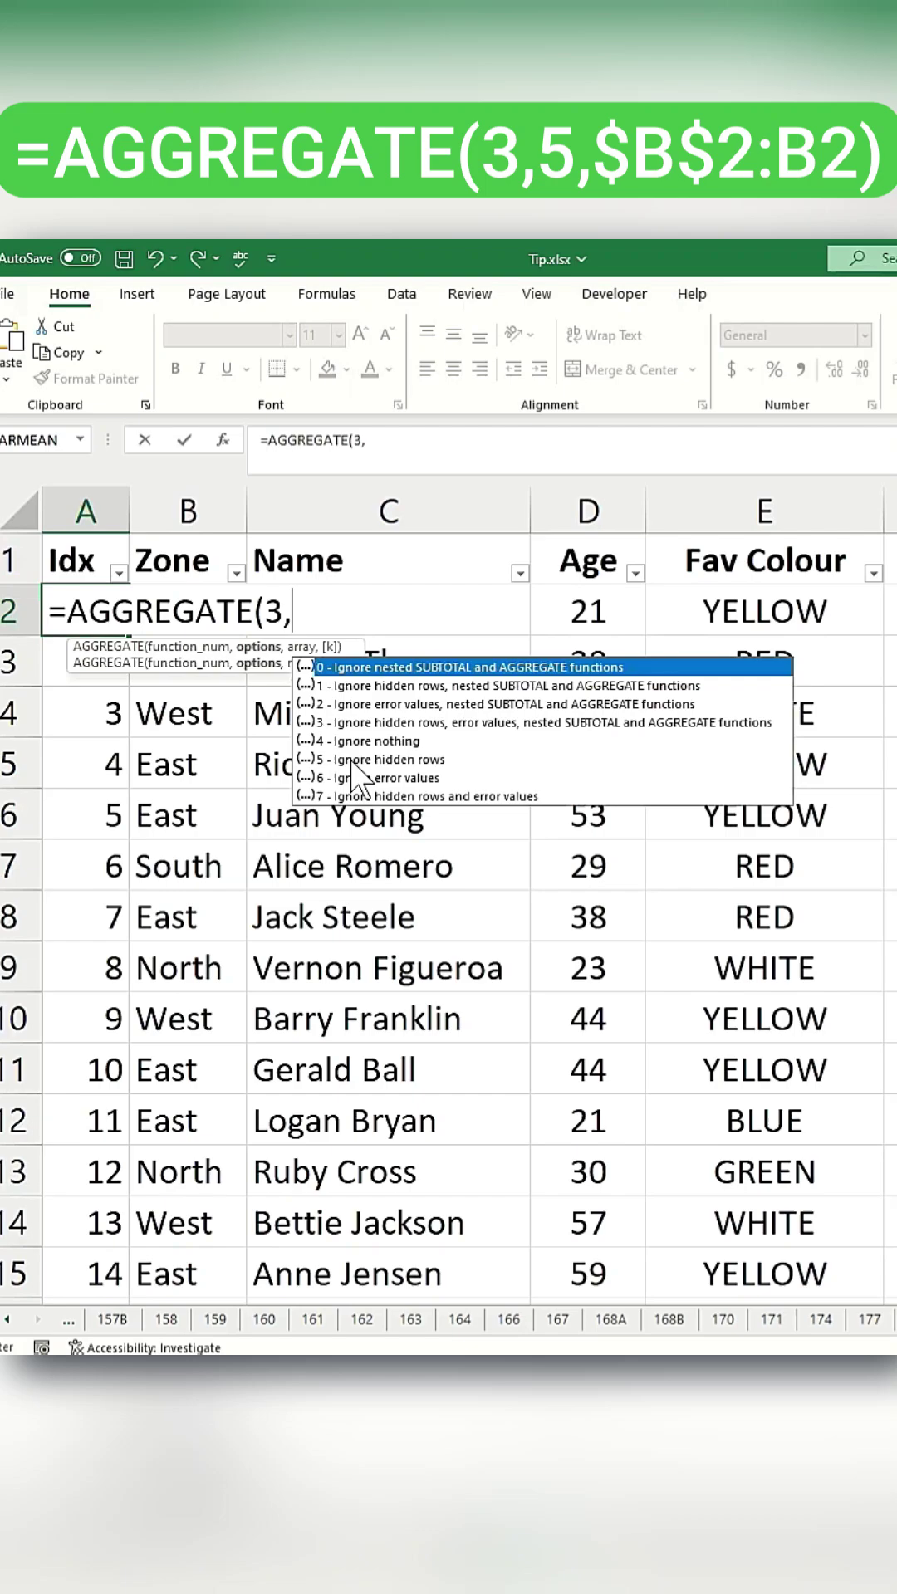
pyautogui.click(352, 759)
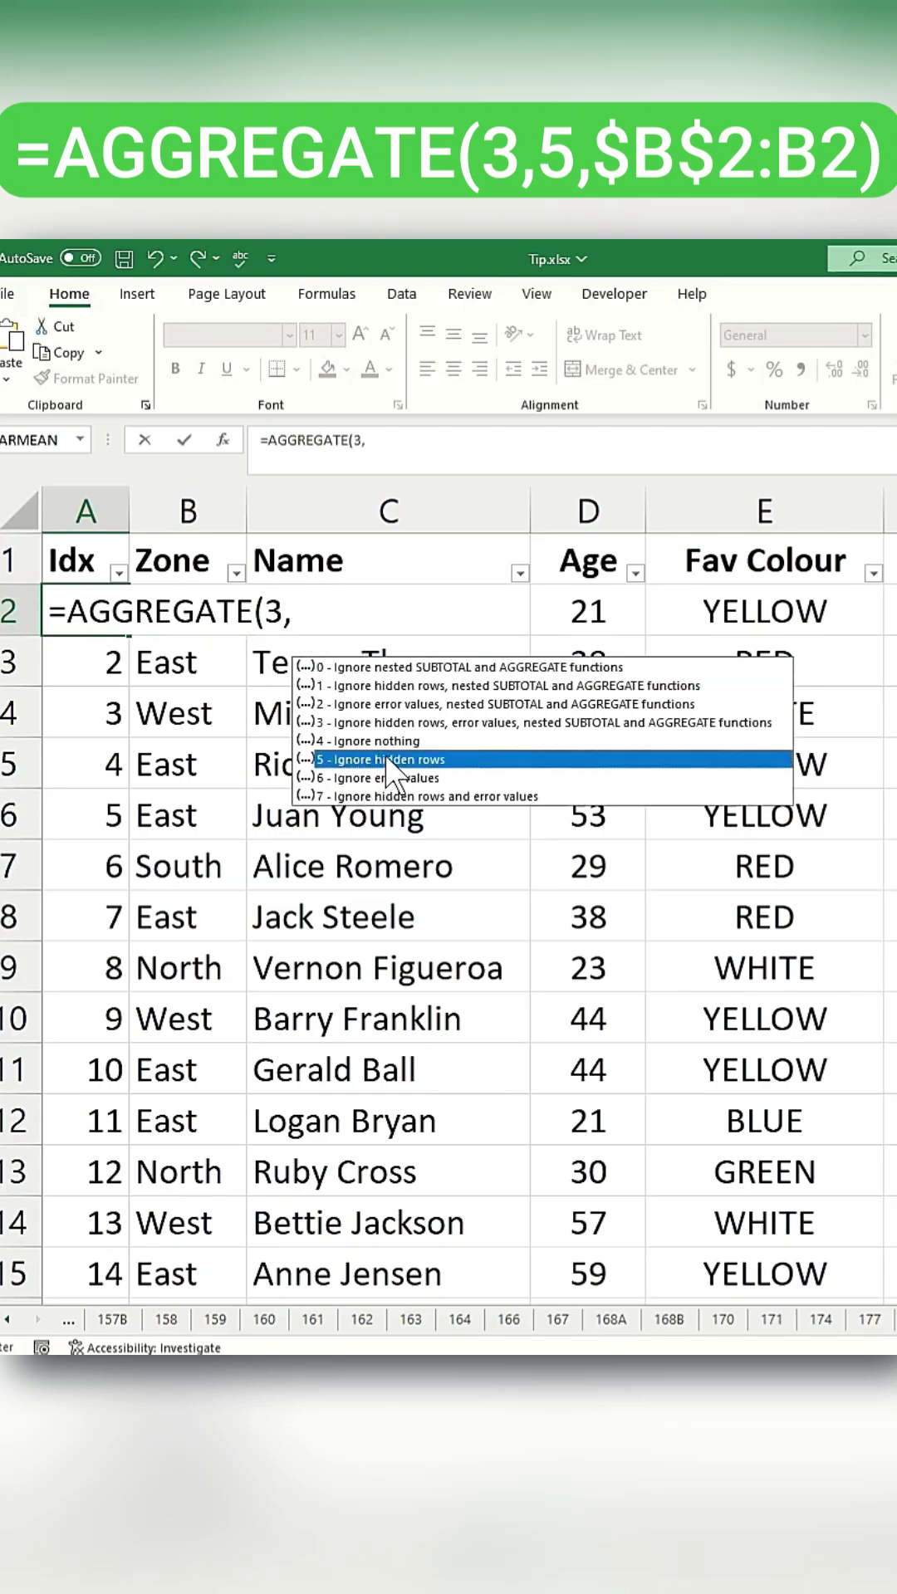
pyautogui.doubleClick(387, 760)
pyautogui.write(',')
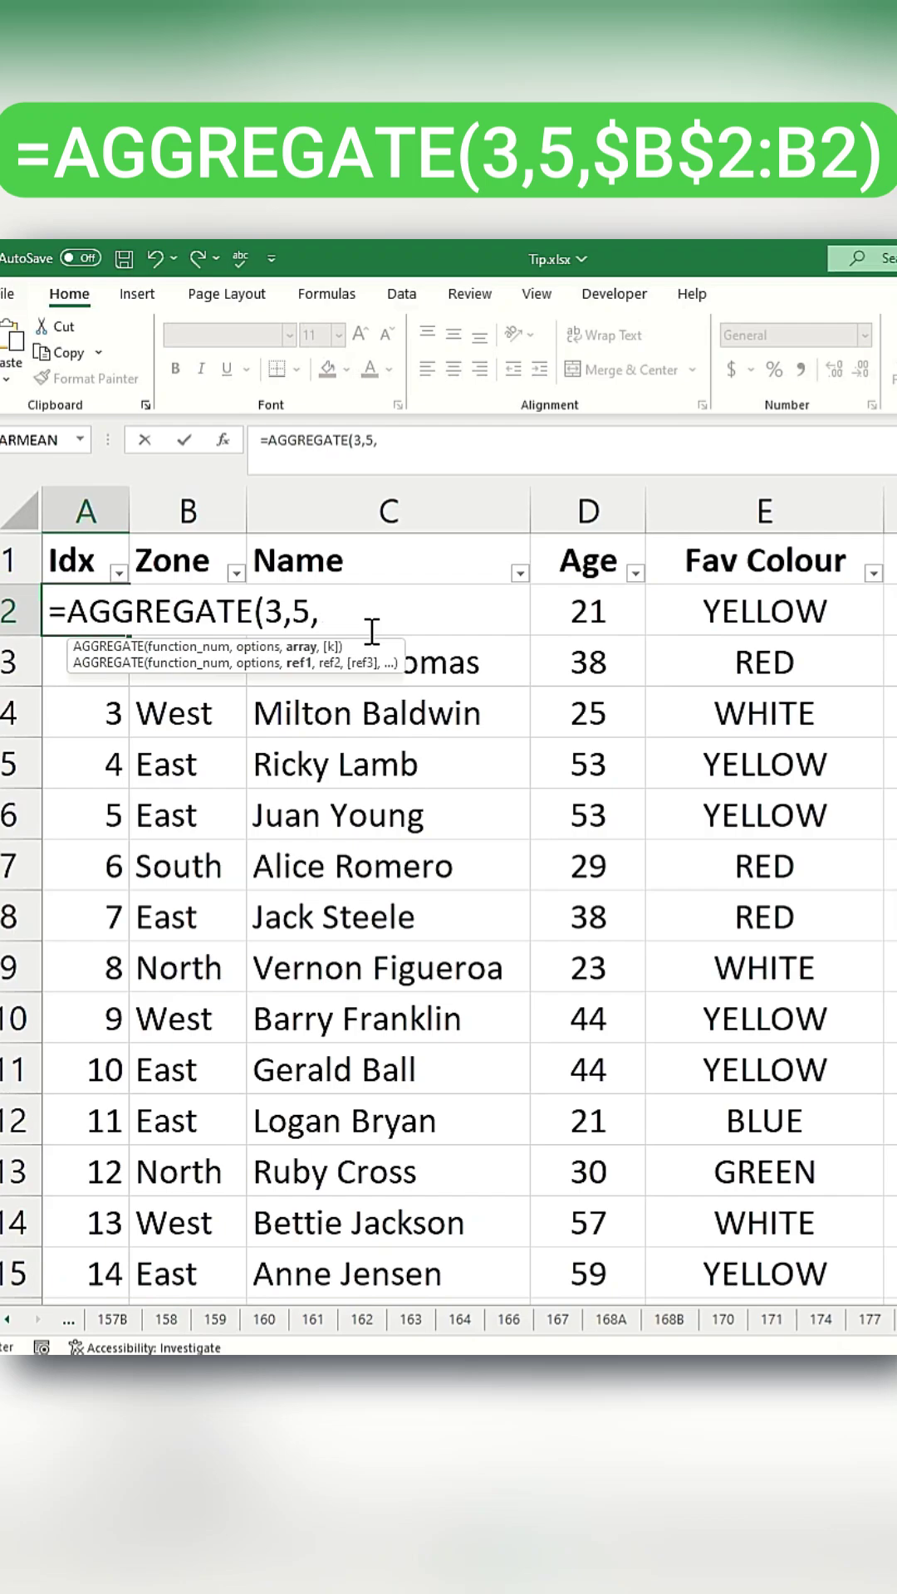
pyautogui.write('B2')
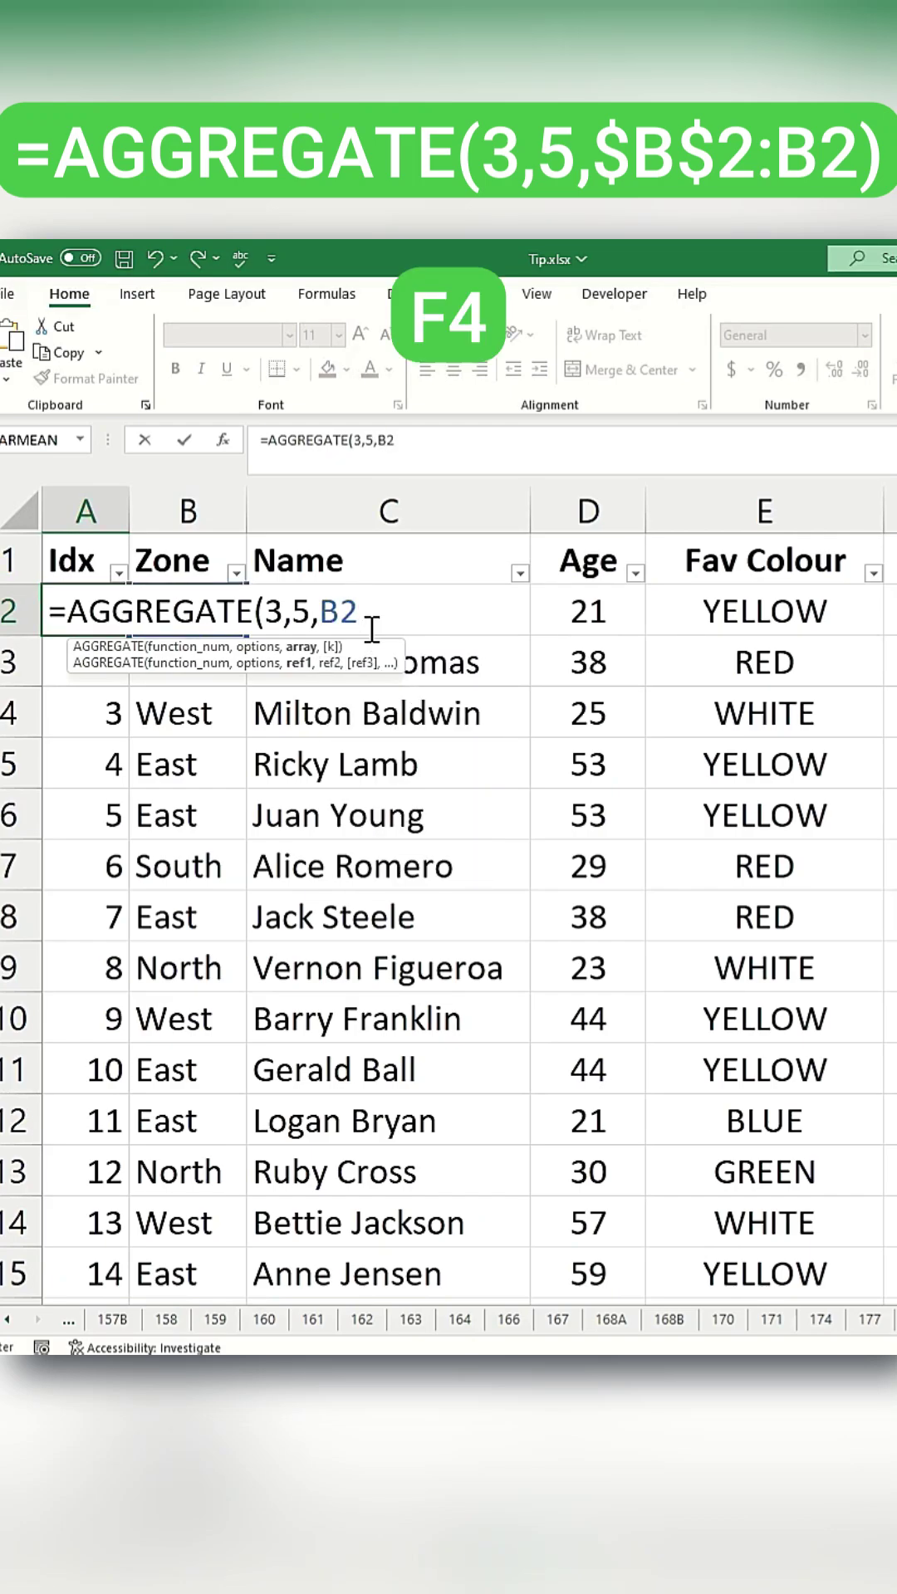
pyautogui.press('F4')
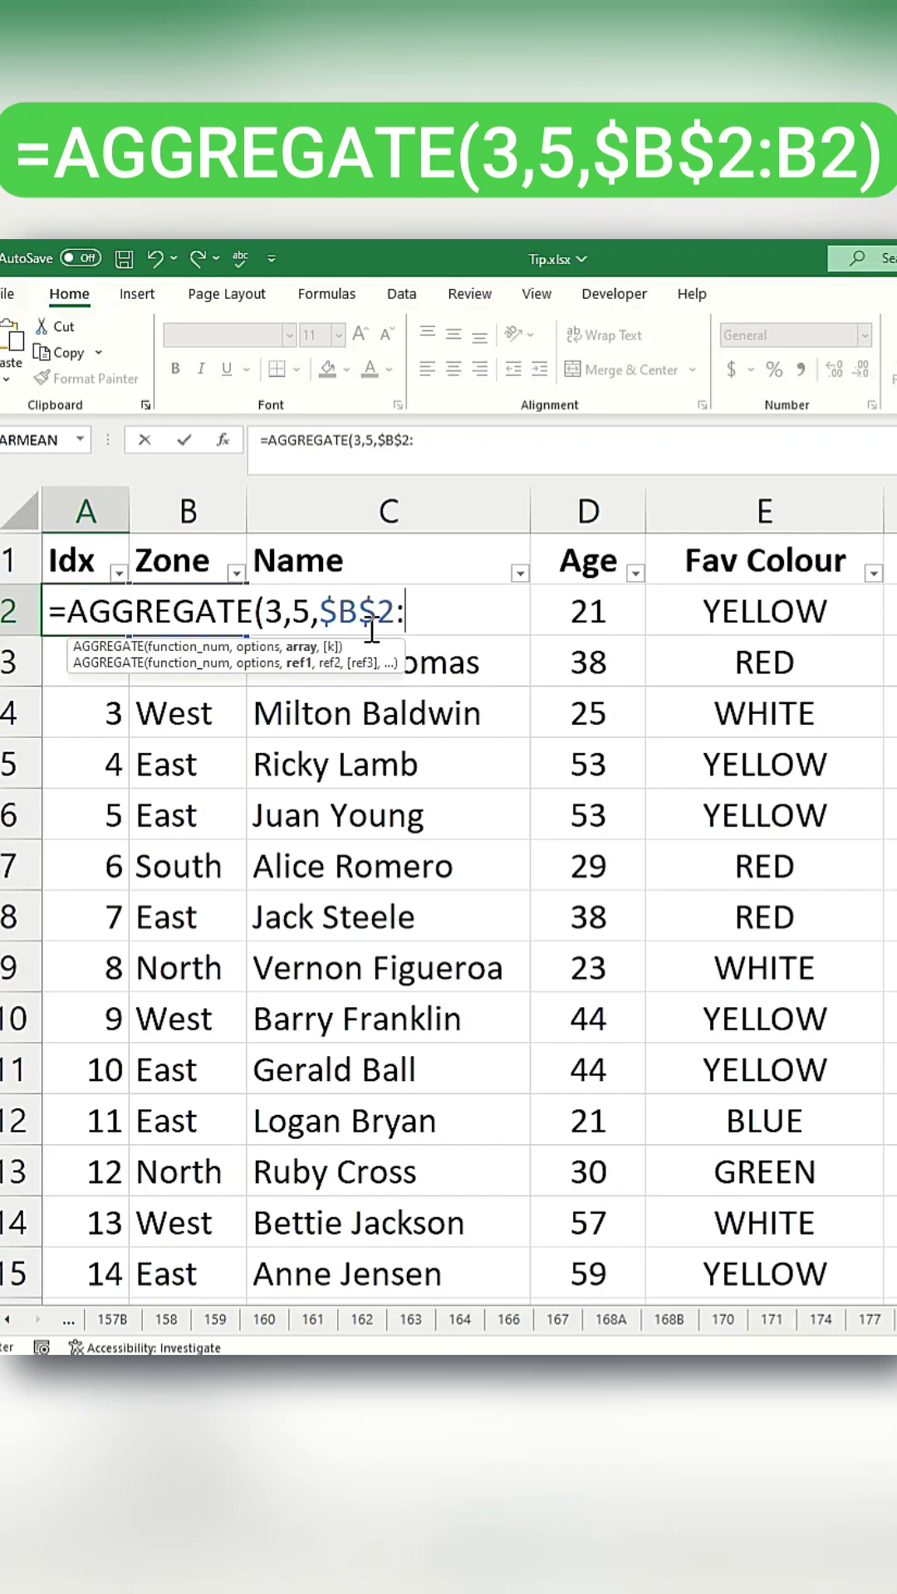
pyautogui.write(':B')
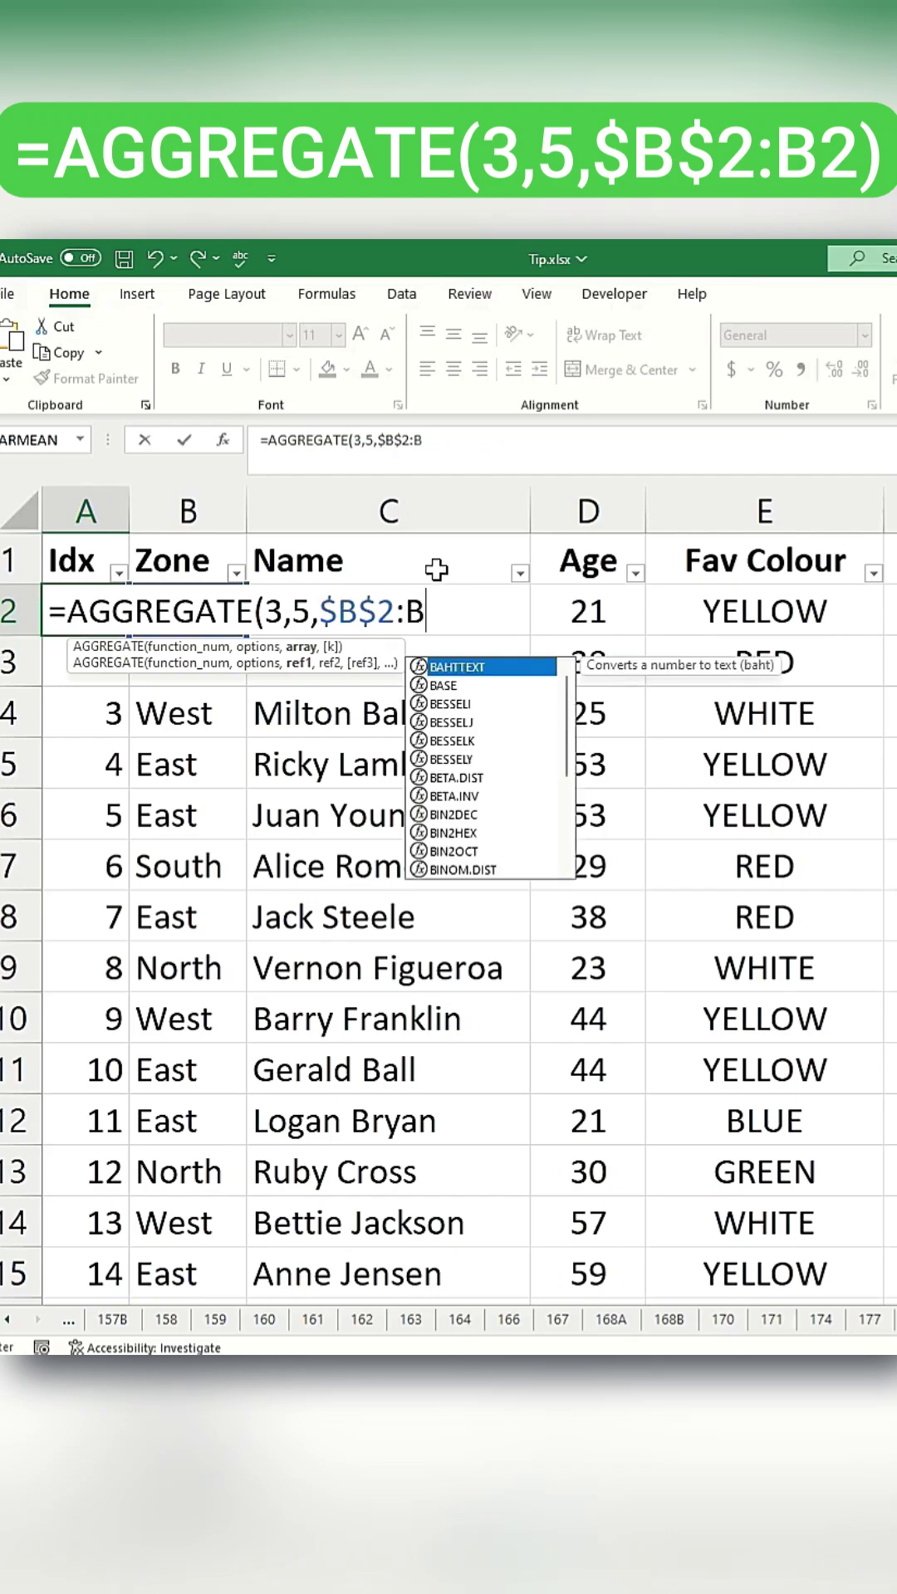
pyautogui.write('2)')
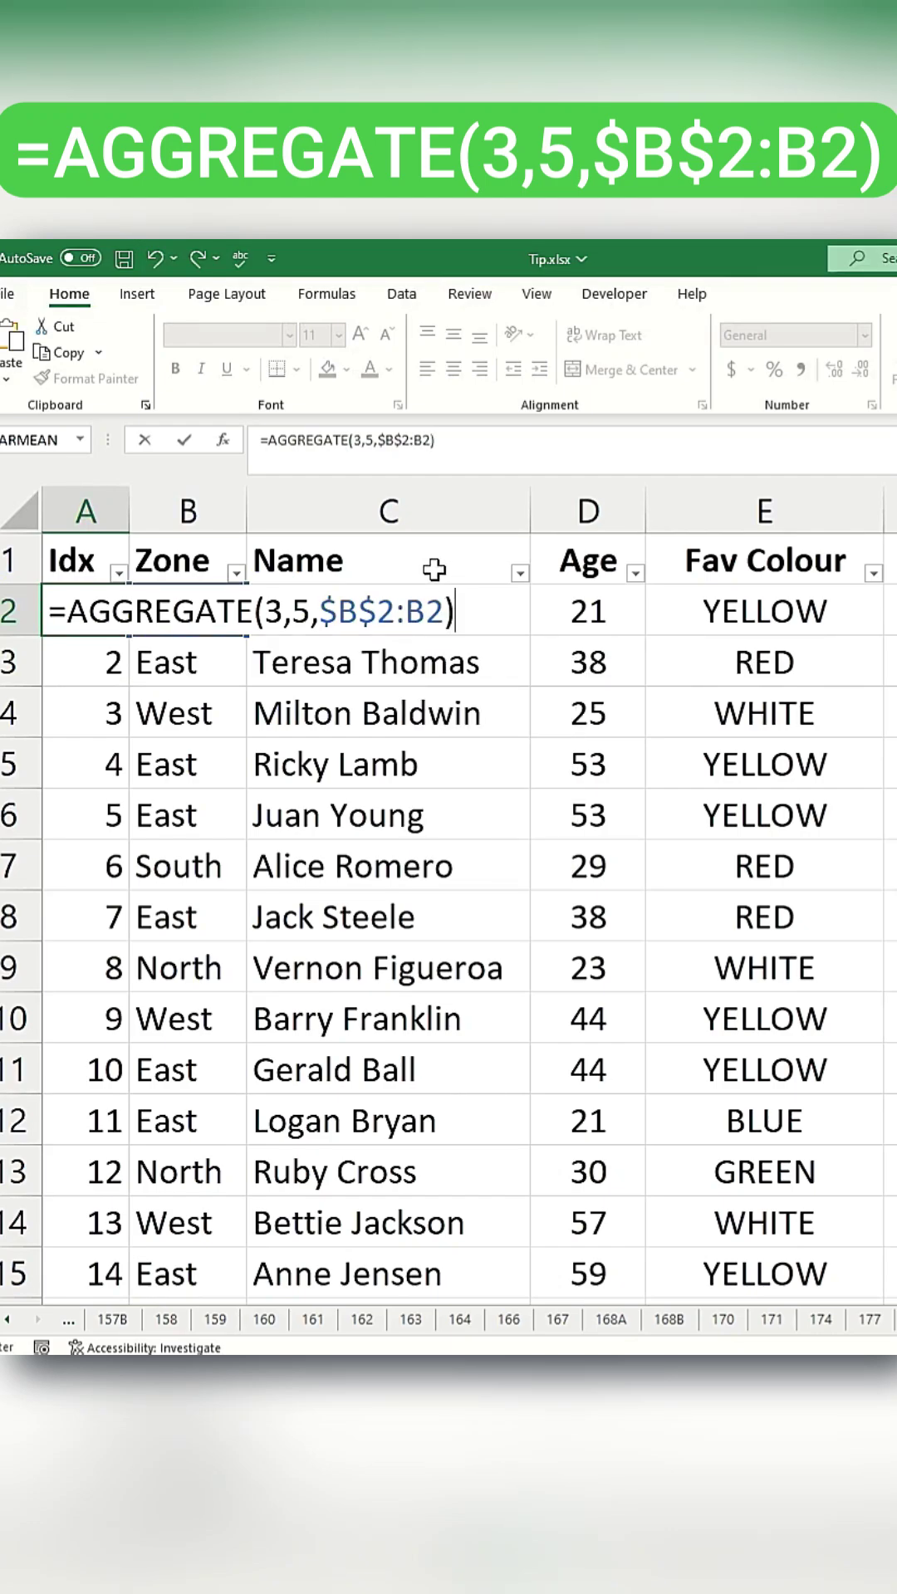
pyautogui.hotkey('ctrl', 'Return')
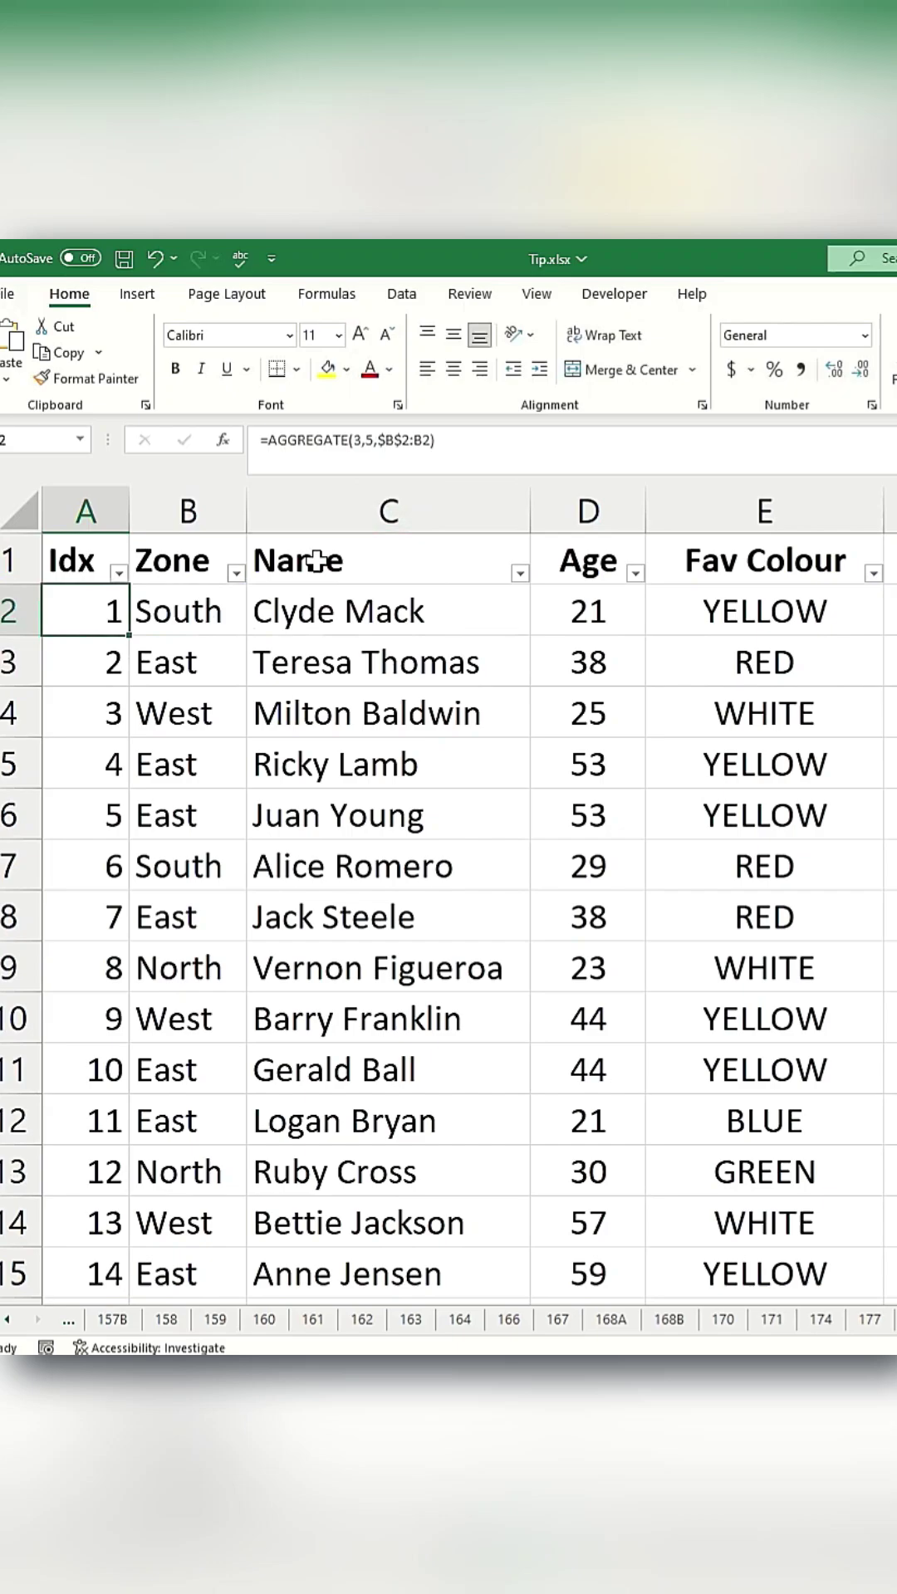
# Fill the AGGREGATE formula down the Idx column and check cells A3 to A5.
pyautogui.doubleClick(129, 635)
pyautogui.click(108, 662)
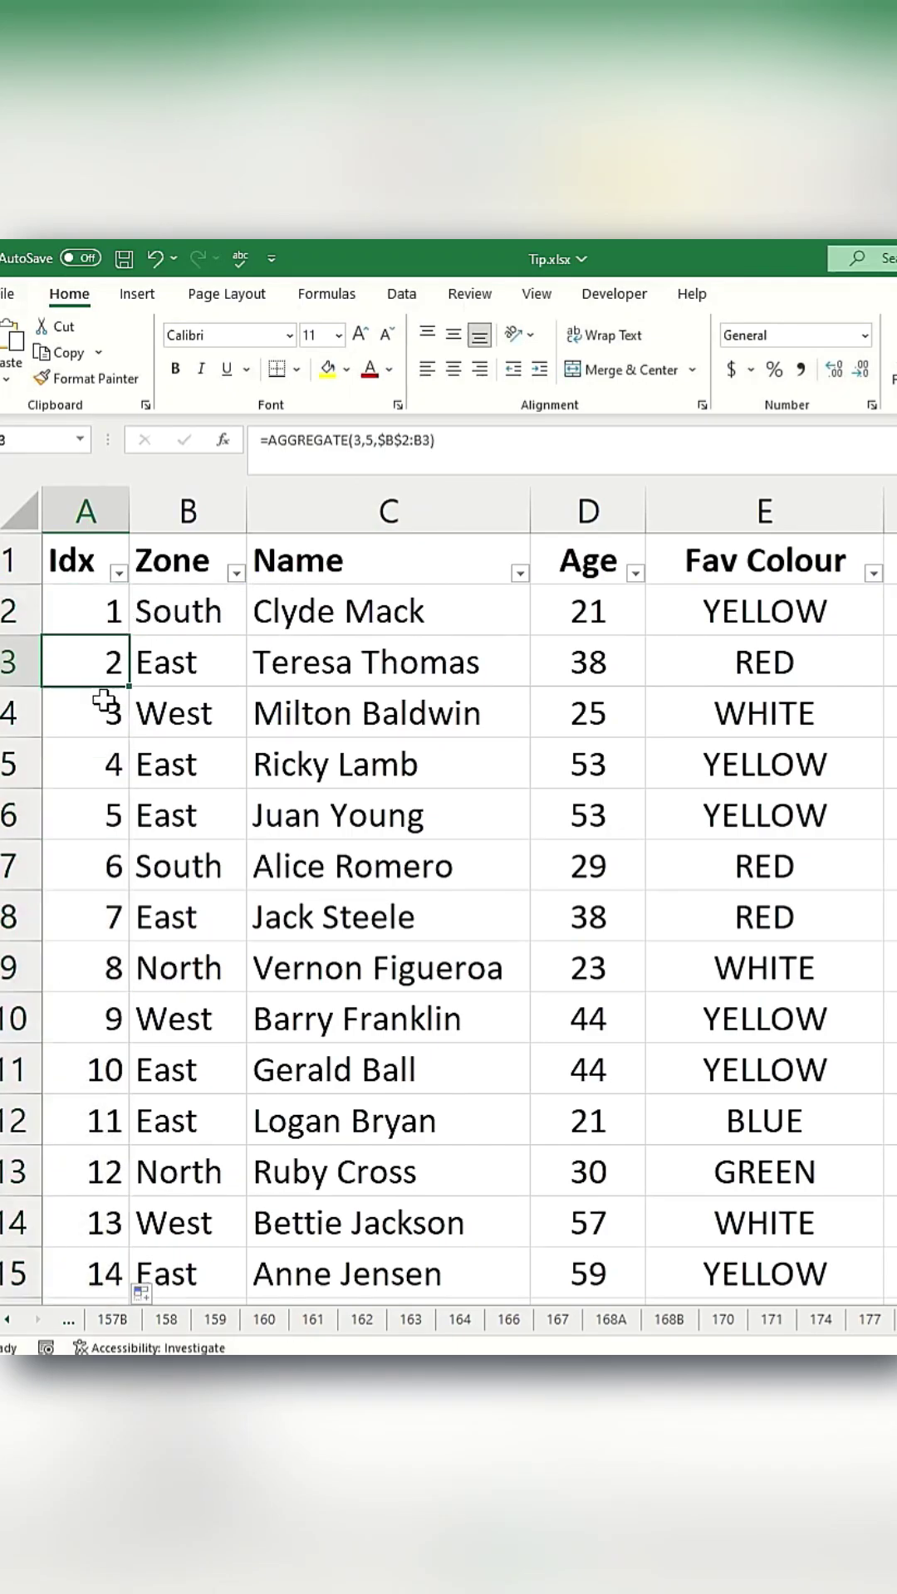
pyautogui.click(106, 710)
pyautogui.click(106, 758)
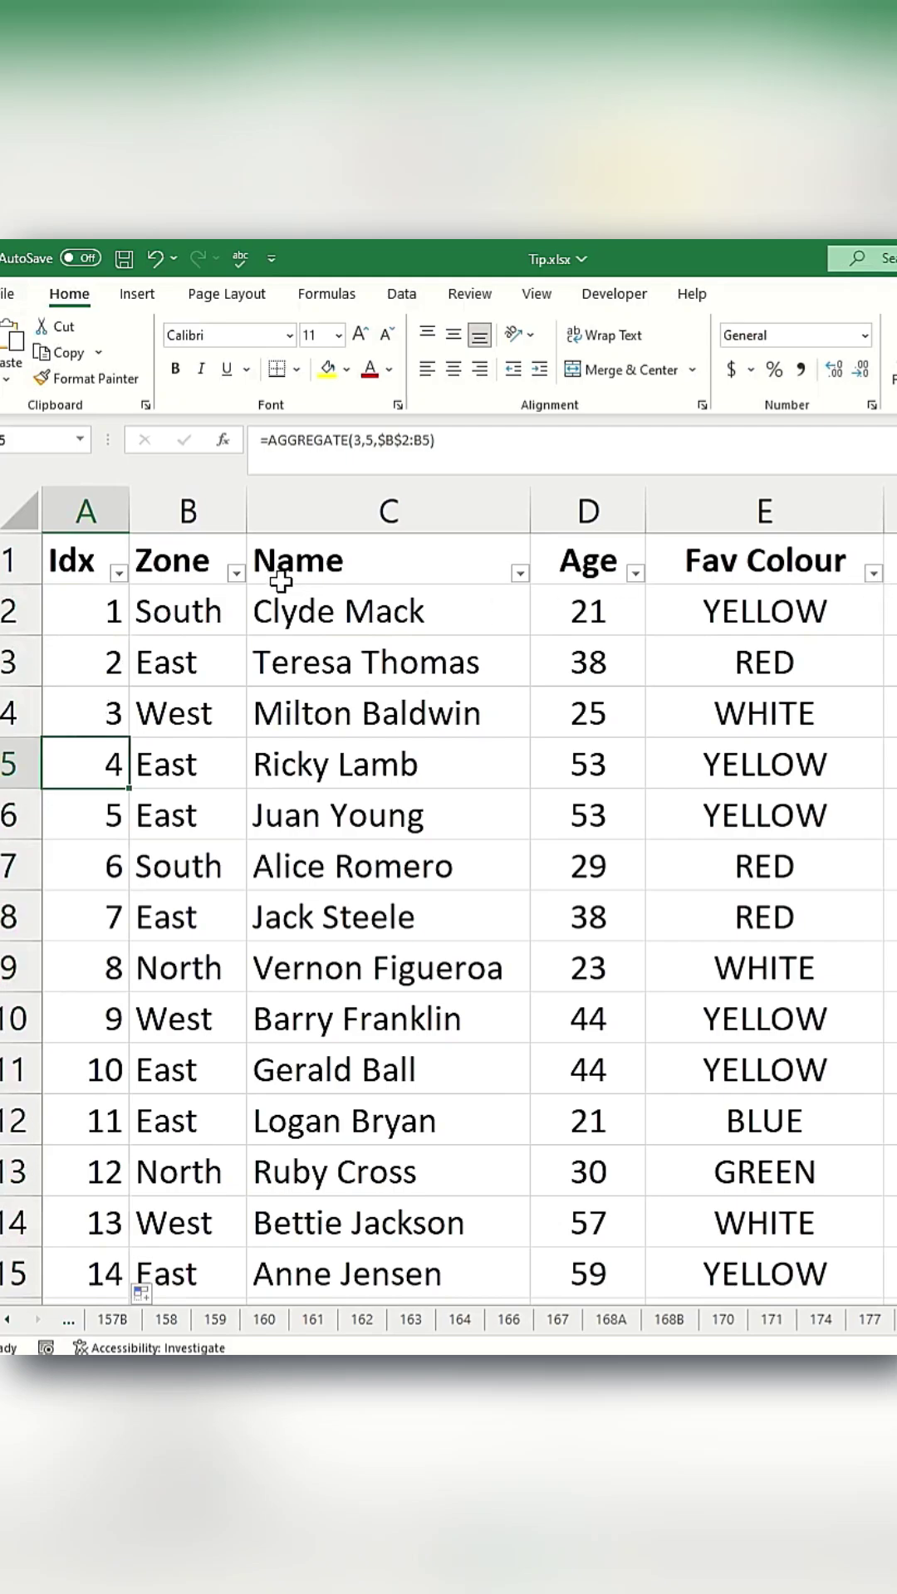
# Filter the Zone column to show only North and South.
pyautogui.click(236, 573)
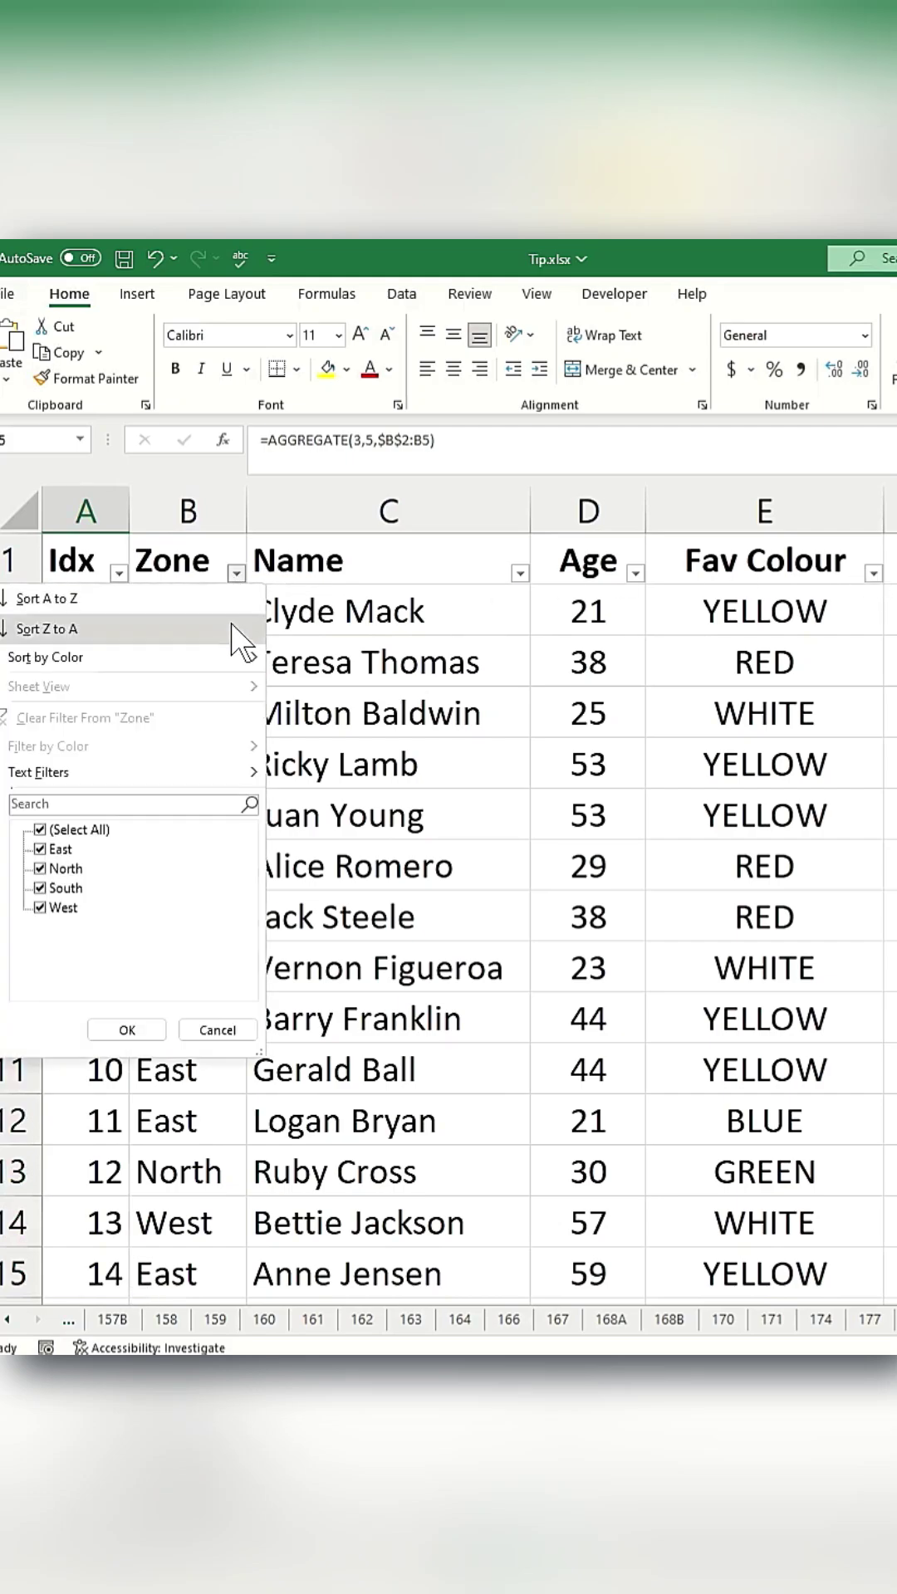
pyautogui.click(79, 829)
pyautogui.click(67, 869)
pyautogui.click(67, 887)
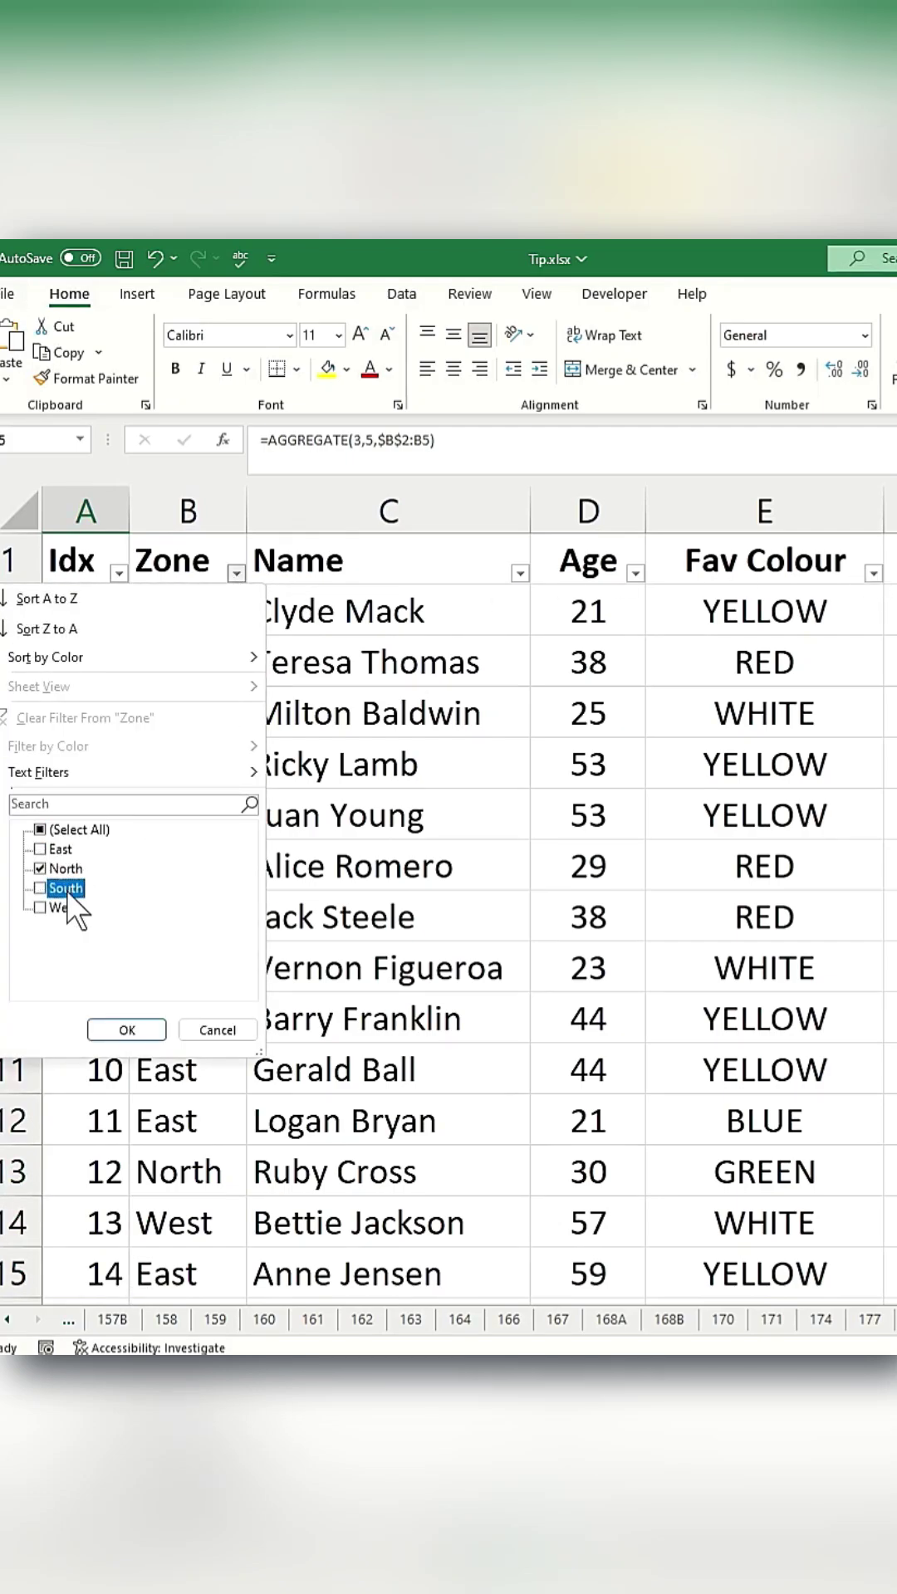
pyautogui.click(126, 1031)
# Delete the filtered rows 9–88, leaving six rows with Idx reading 1–6.
pyautogui.click(112, 711)
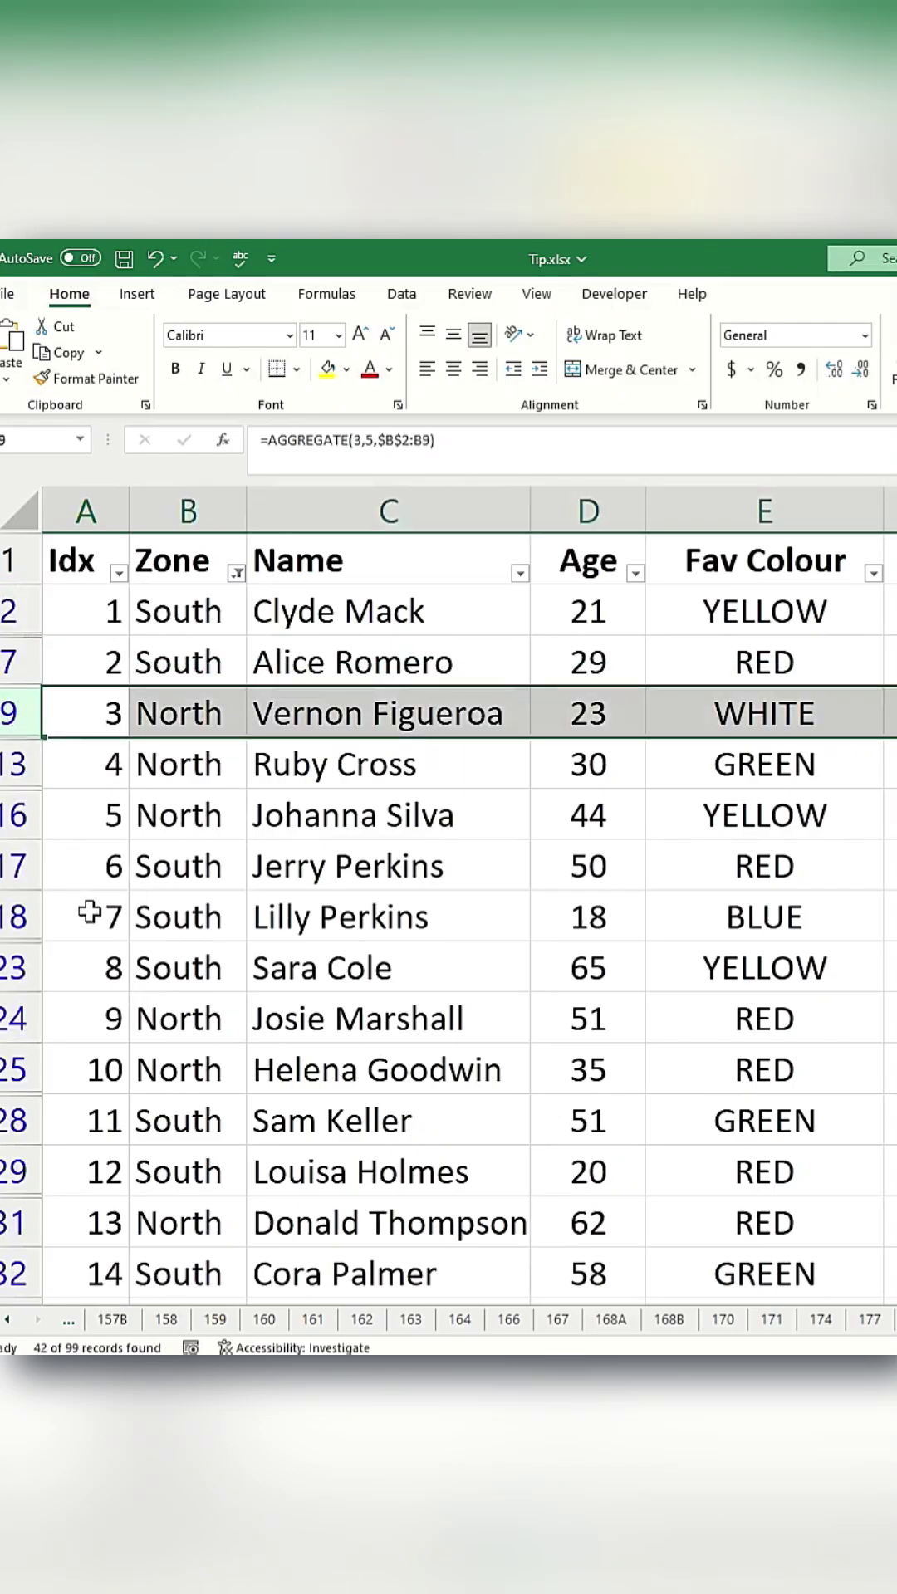
pyautogui.scroll(-12, 124, 943)
pyautogui.scroll(2, 113, 953)
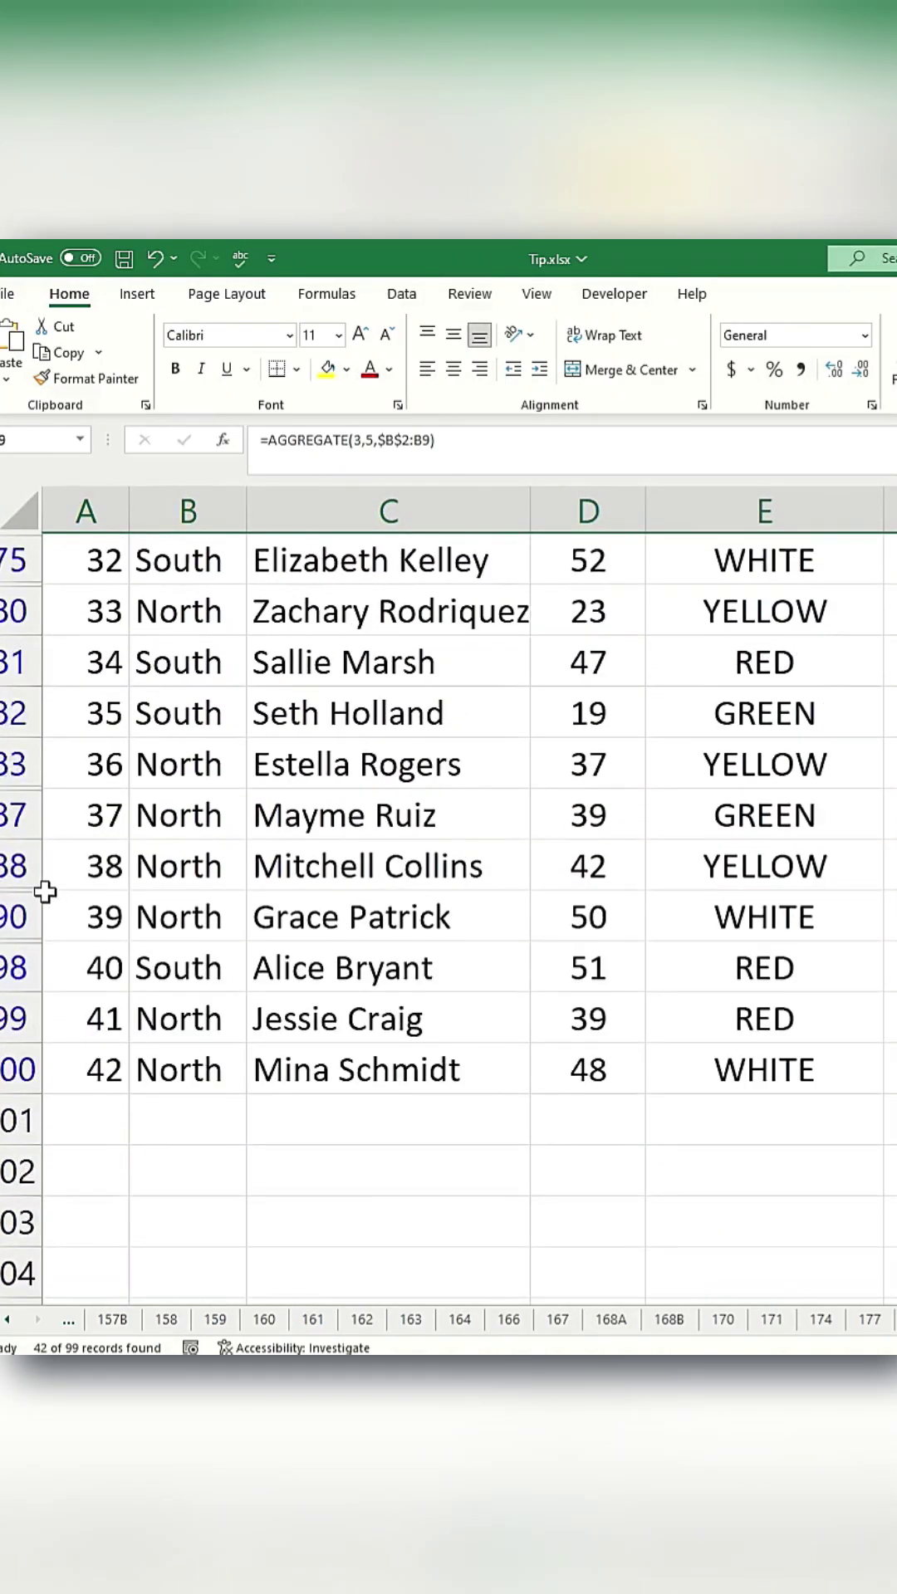
pyautogui.keyDown('shift'); pyautogui.click(7, 866); pyautogui.keyUp('shift')
pyautogui.hotkey('ctrl', '-')
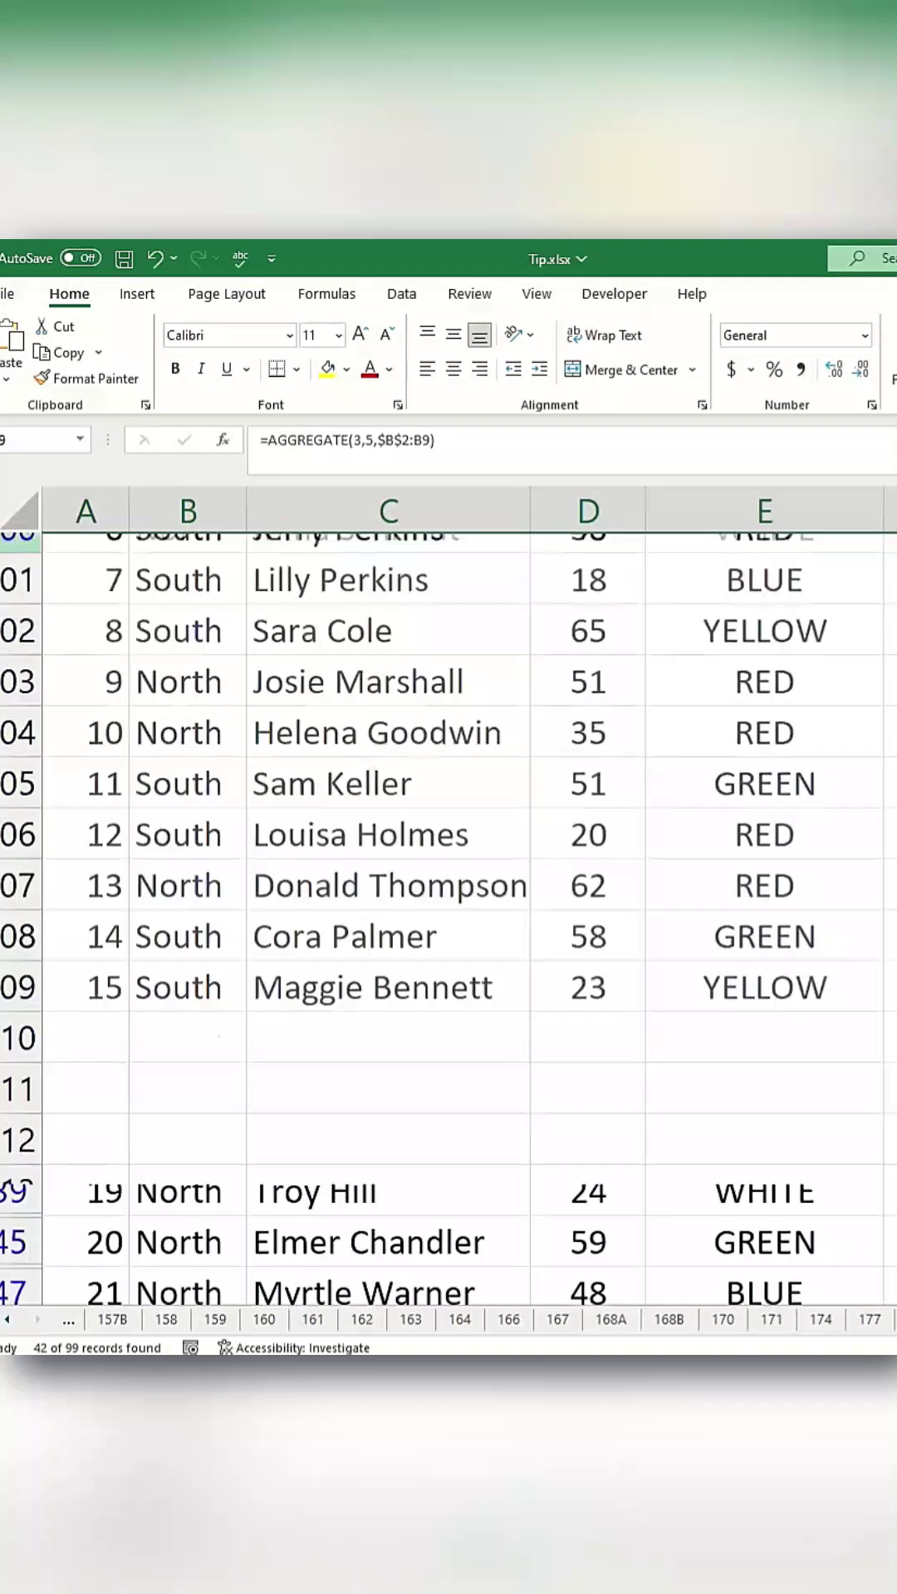
pyautogui.moveTo(105, 610); pyautogui.dragTo(100, 865)
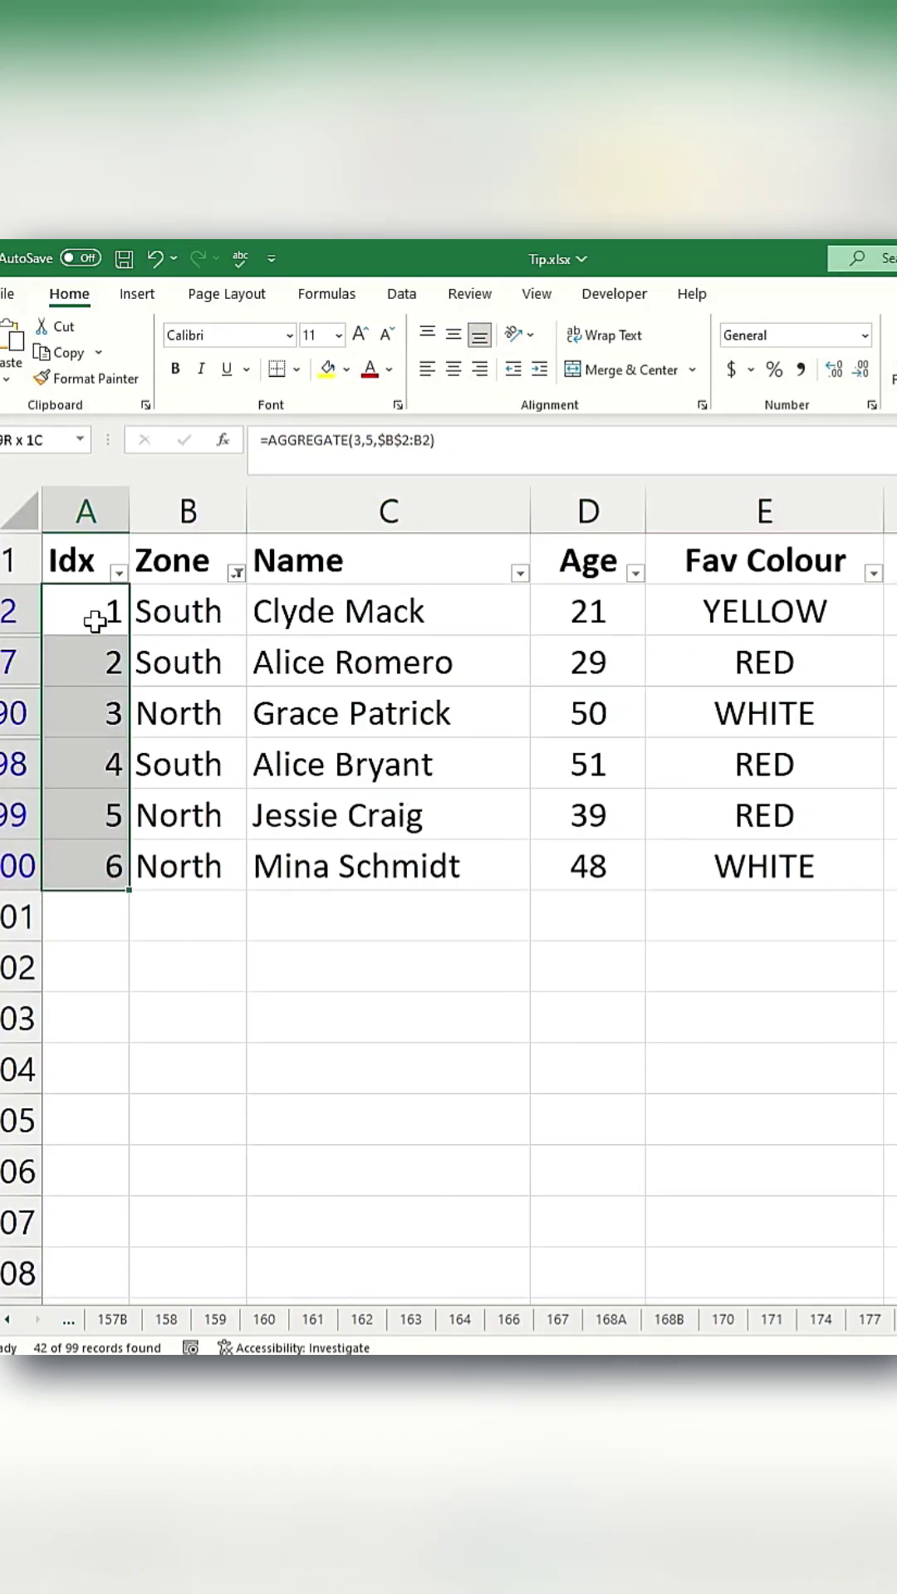
pyautogui.click(229, 662)
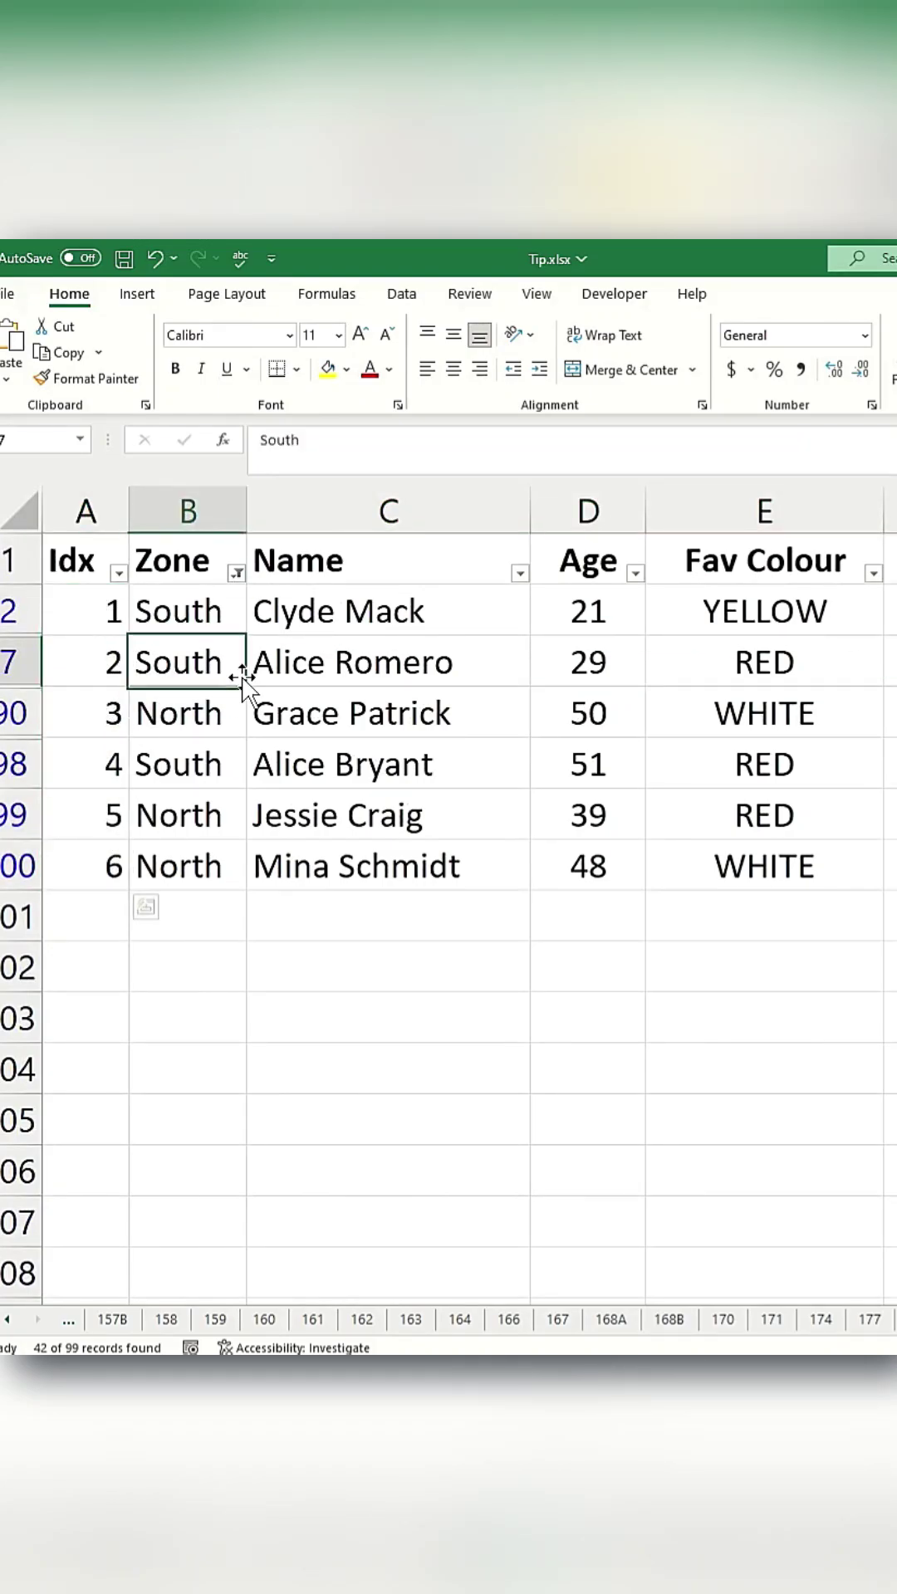
pyautogui.click(658, 962)
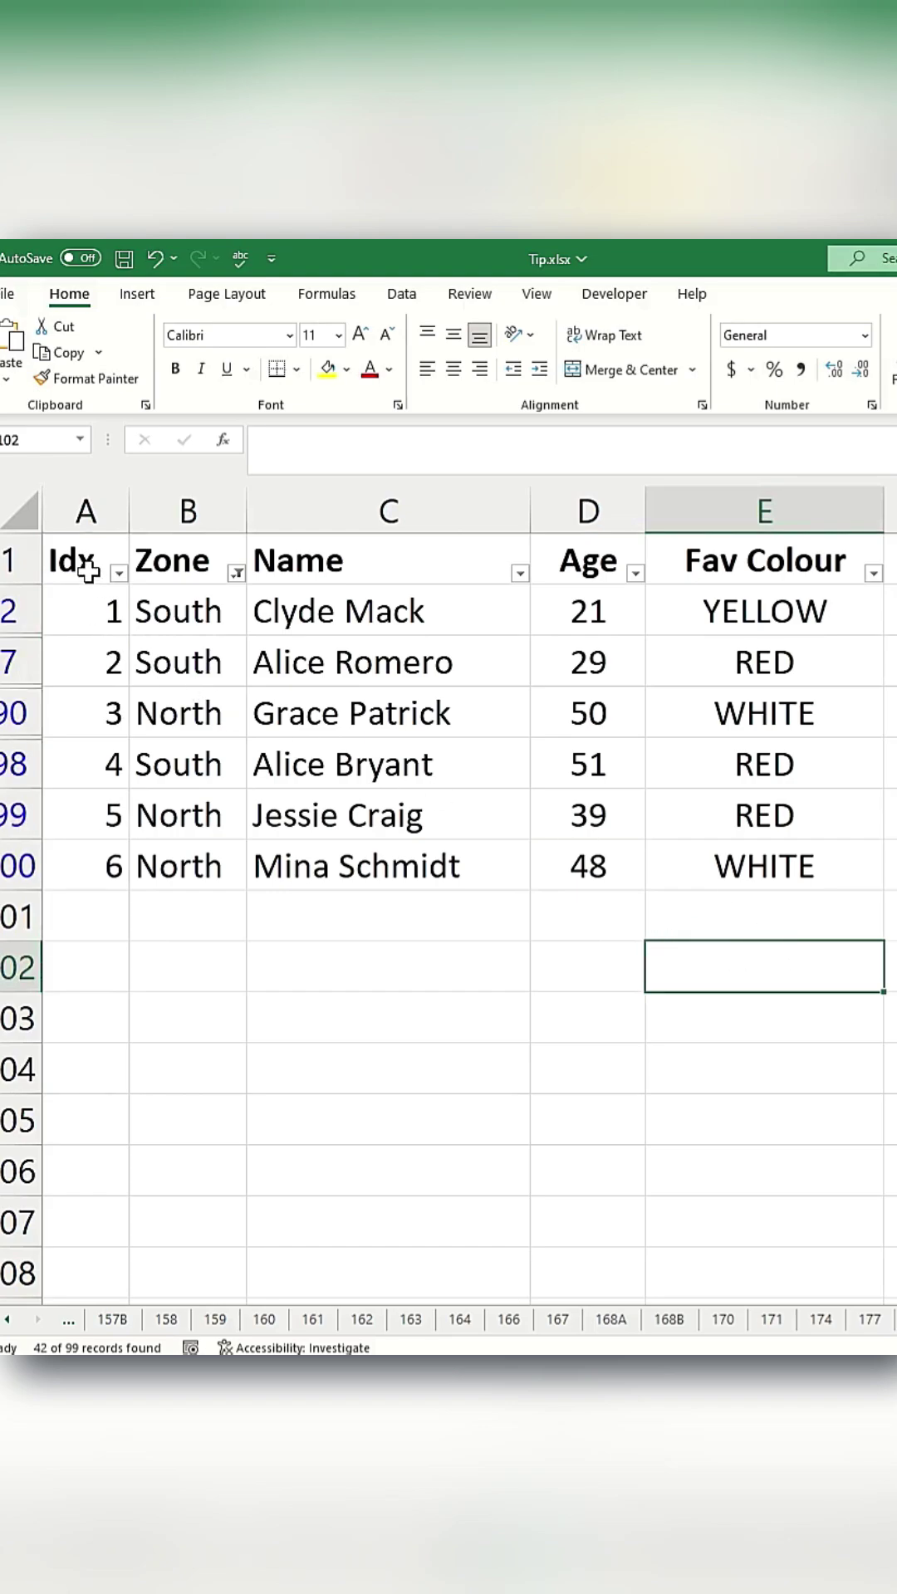